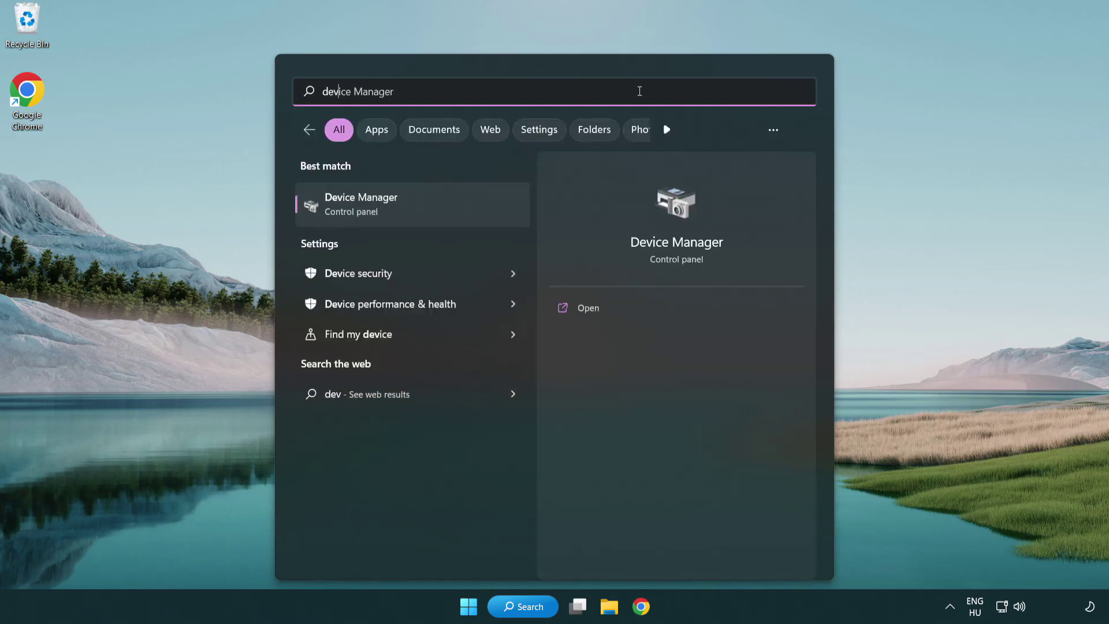
Search Windows for "device manager", open Device Manager and move its window toward the middle of the desktop
type("ager")
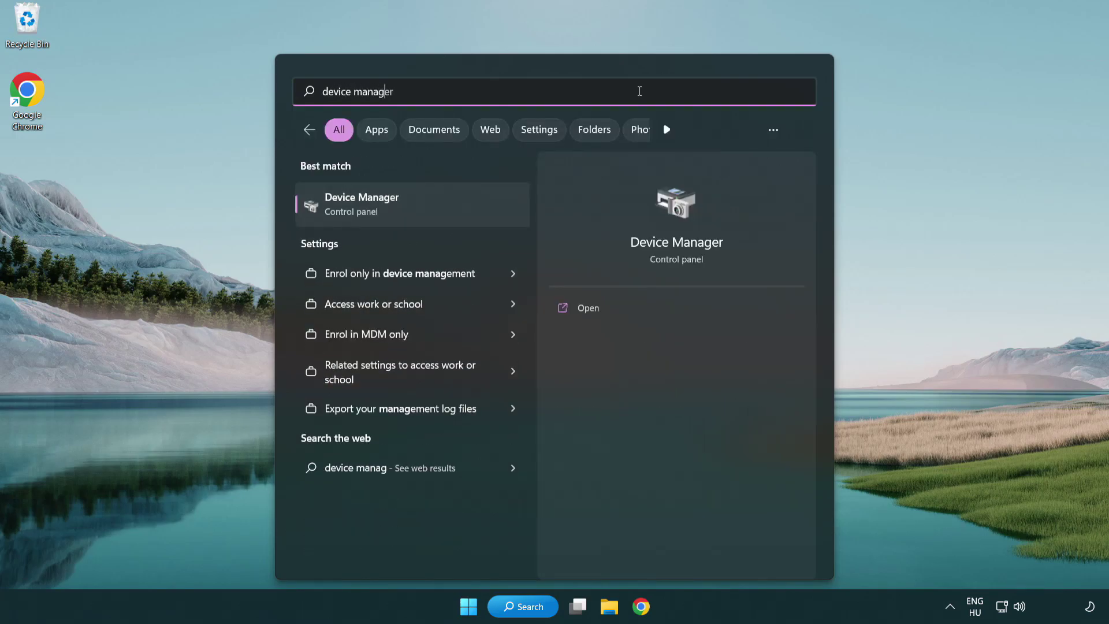
left_click(445, 214)
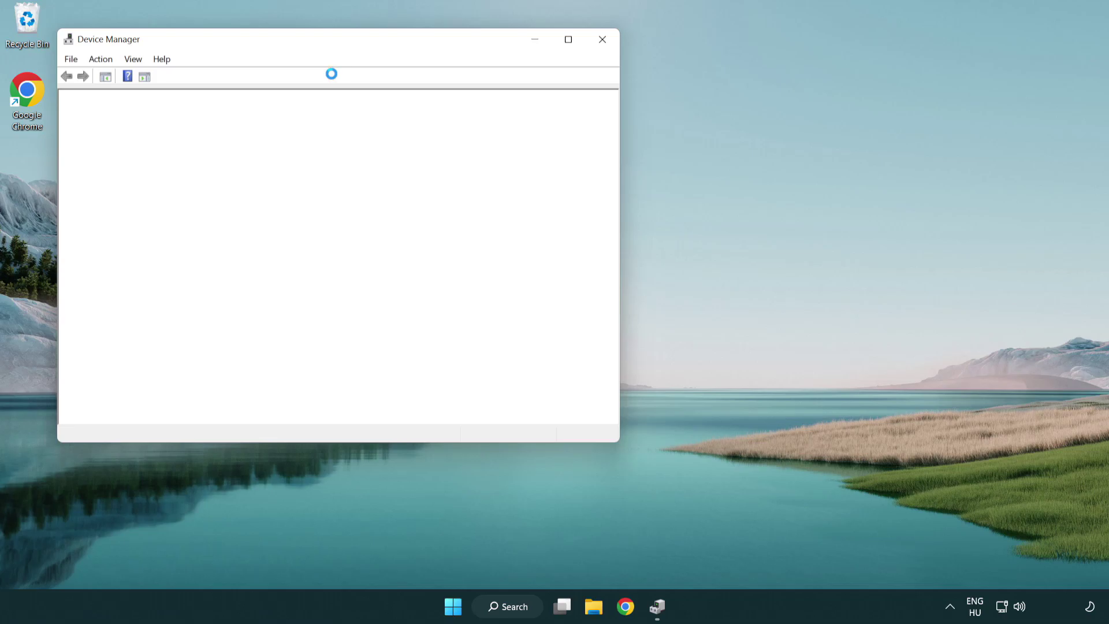
left_click_drag(303, 44, 488, 112)
Run an automatic driver update for the VMware SVGA 3D display adapter, then close Device Manager
left_click(323, 231)
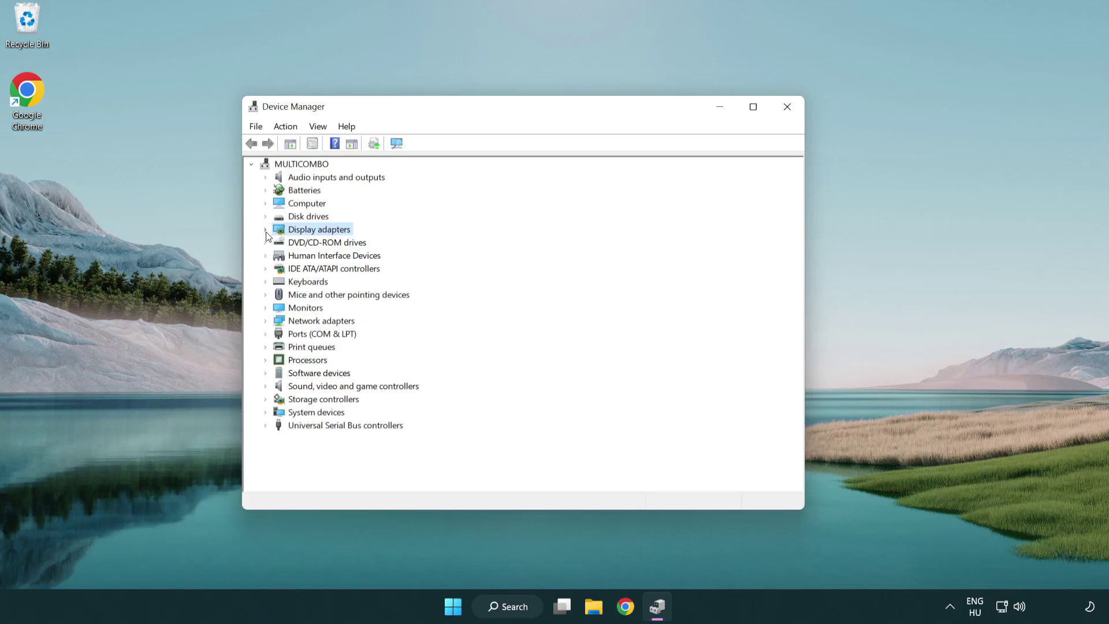
left_click(265, 230)
left_click(315, 243)
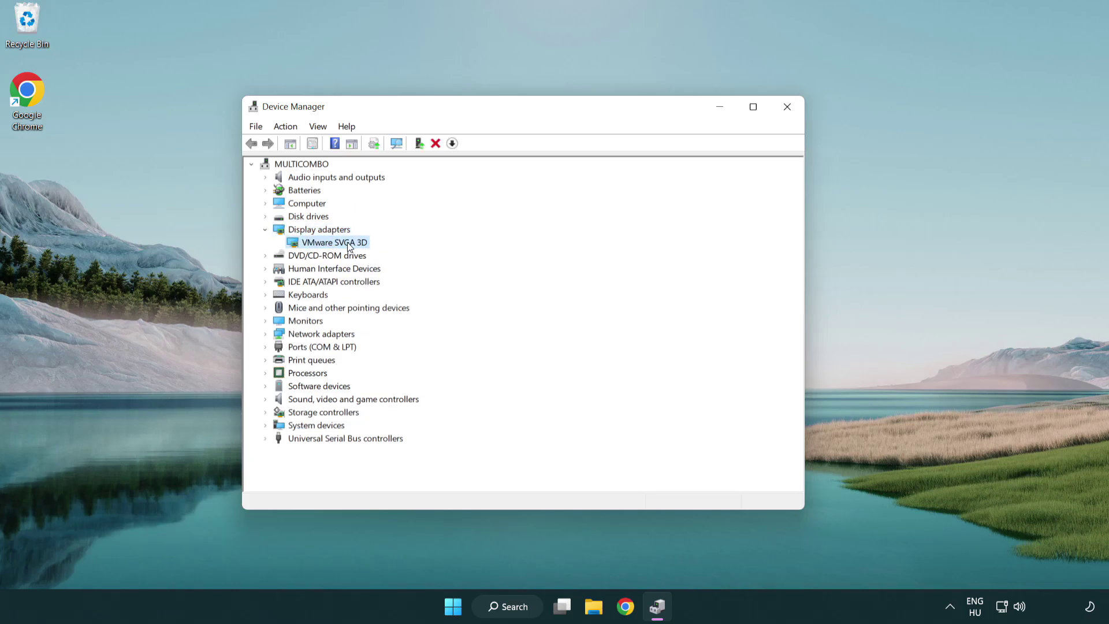
right_click(330, 247)
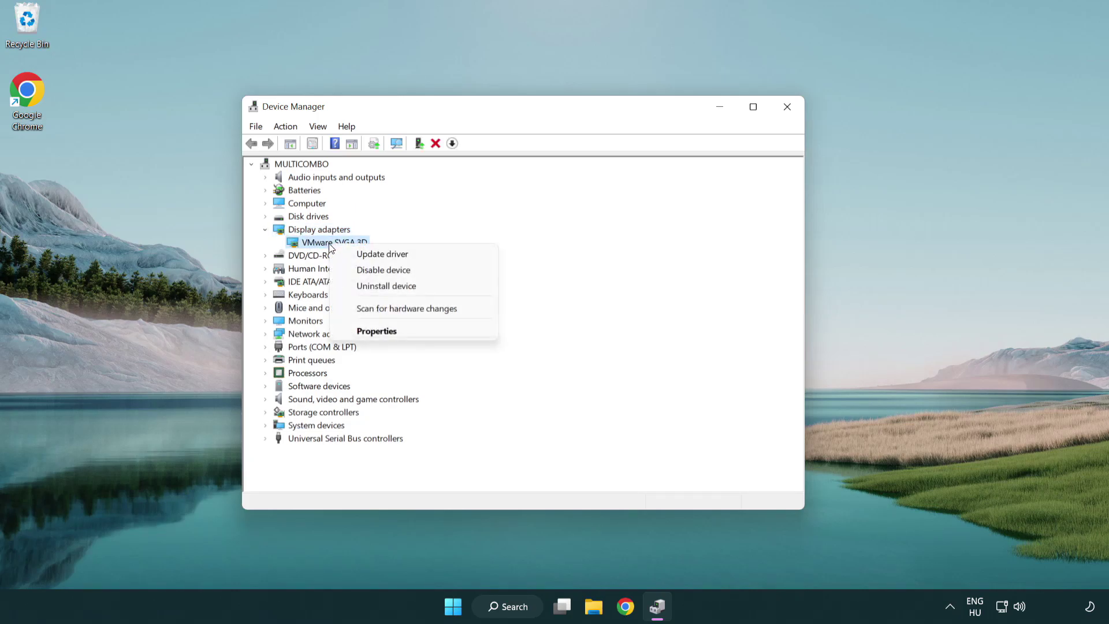
left_click(437, 255)
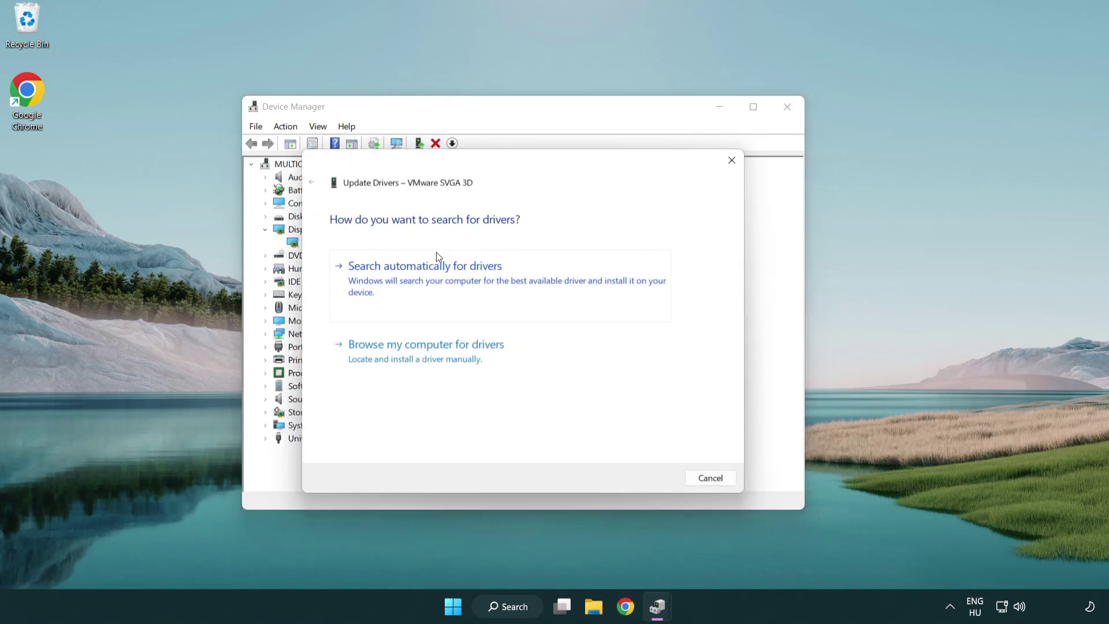
left_click_drag(458, 173, 484, 165)
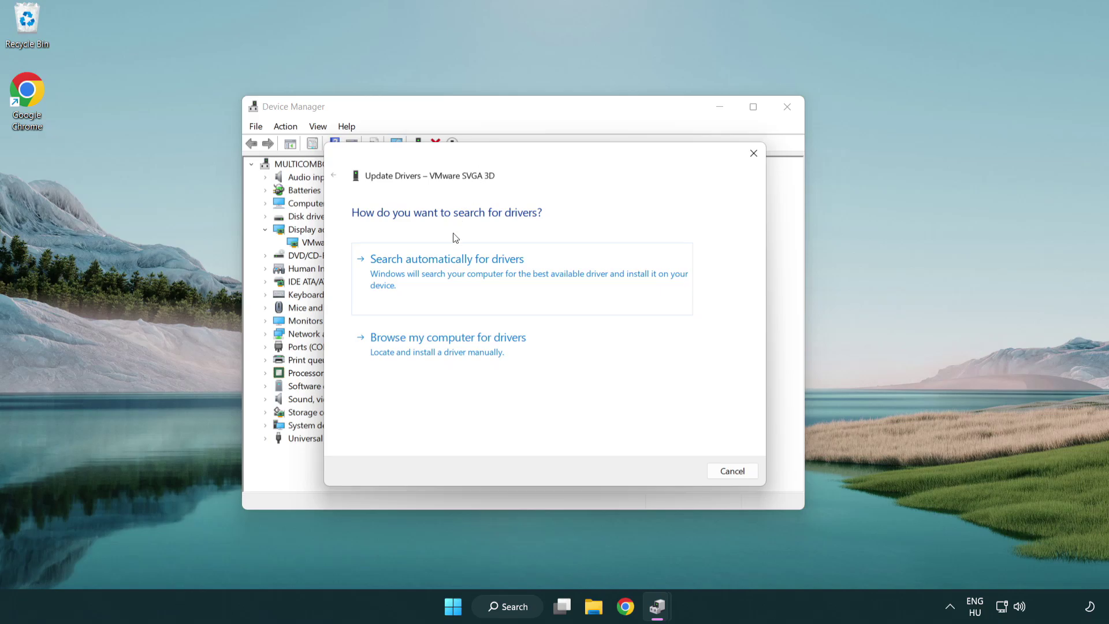
left_click(487, 270)
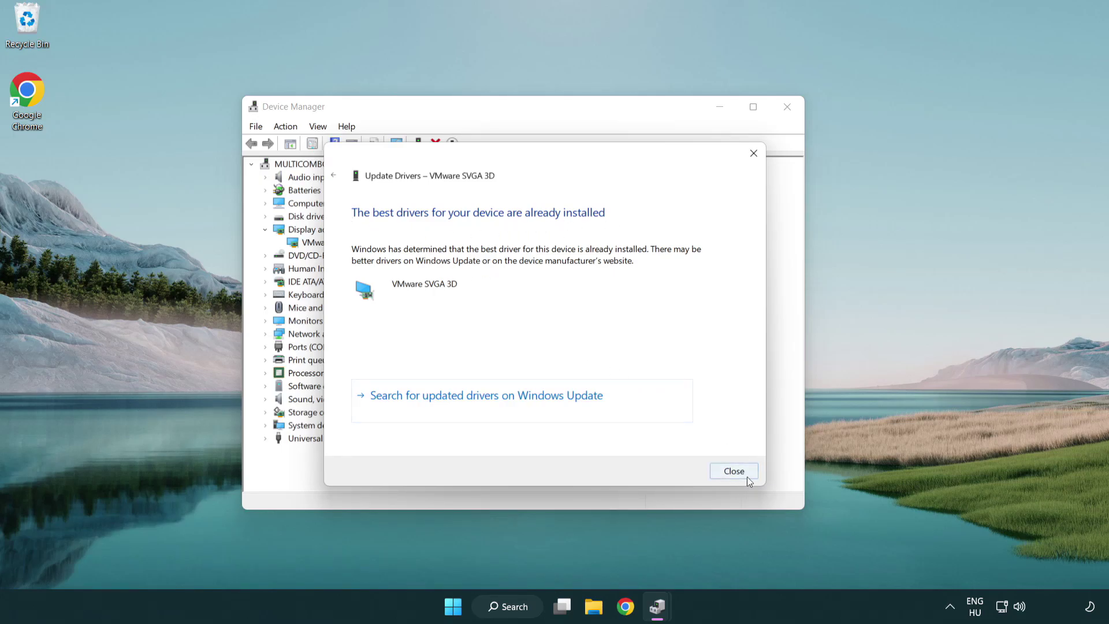
left_click(733, 470)
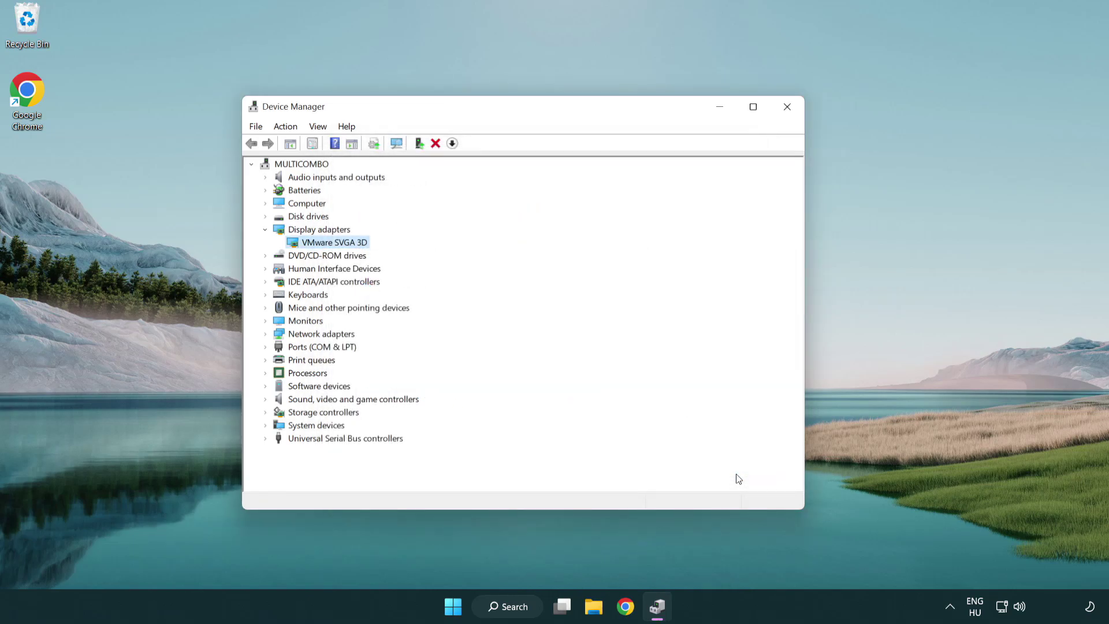
left_click(789, 109)
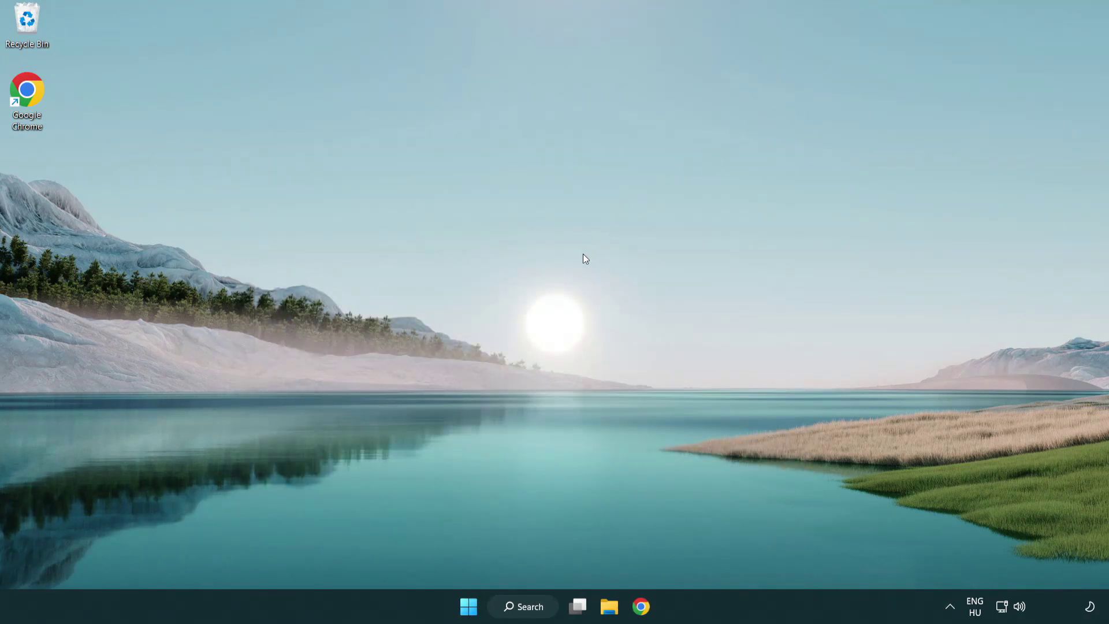
Open Windows Update settings by searching for "update", check for updates, and close Settings
left_click(535, 608)
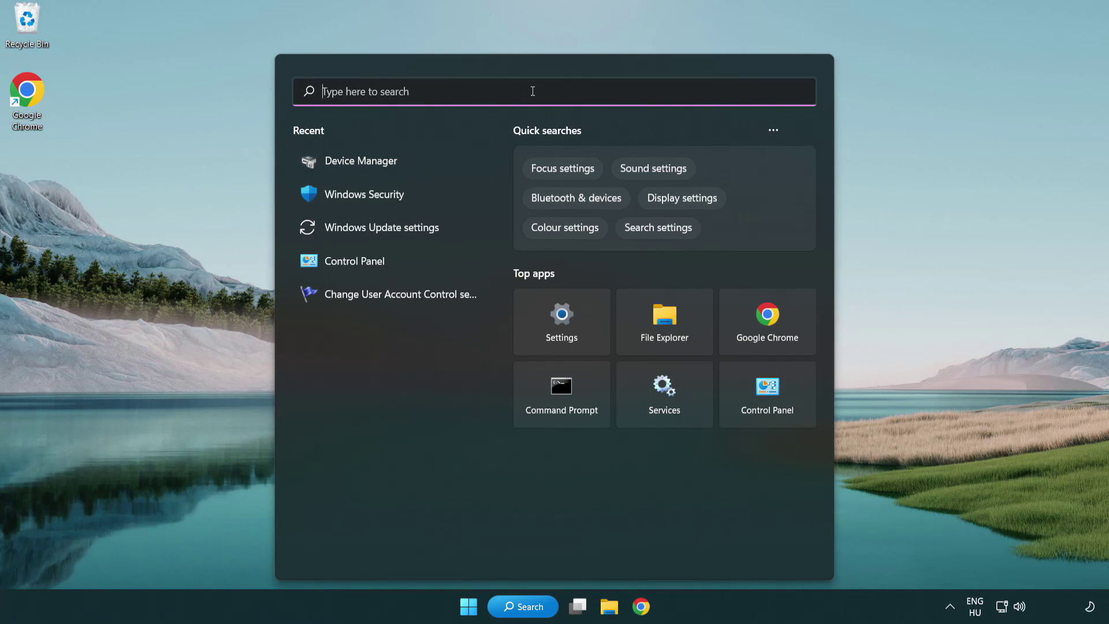
type("update")
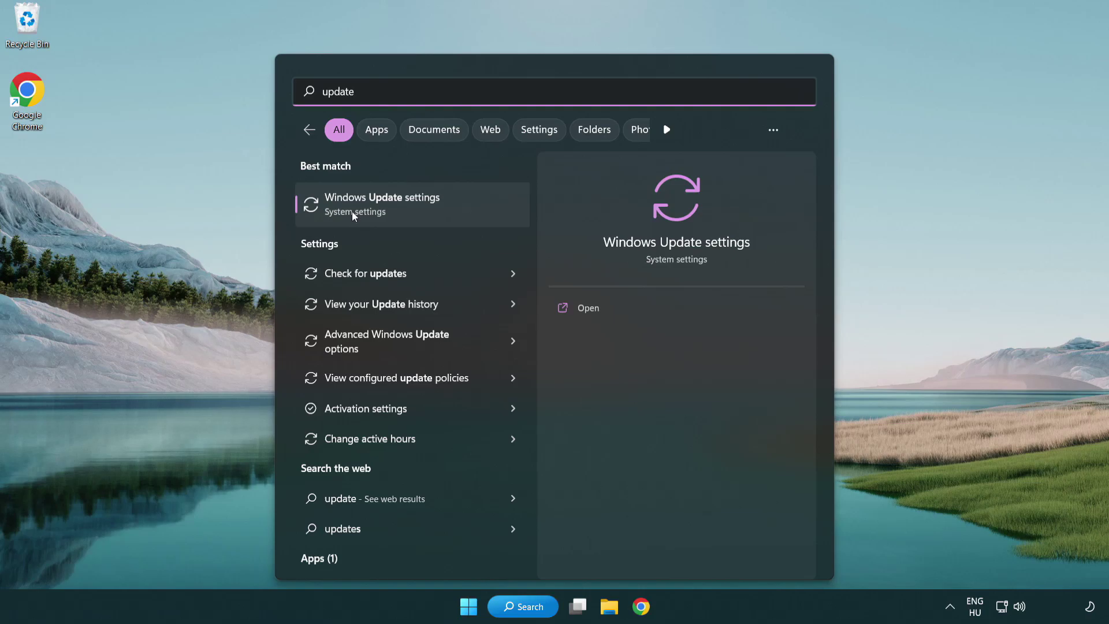
left_click(432, 209)
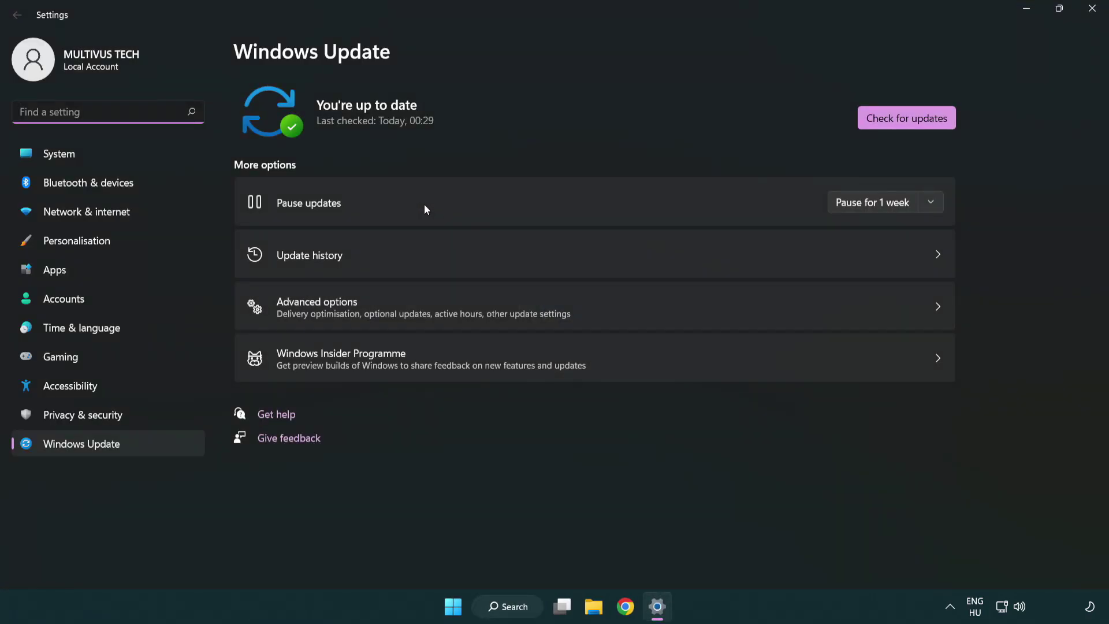
left_click(926, 126)
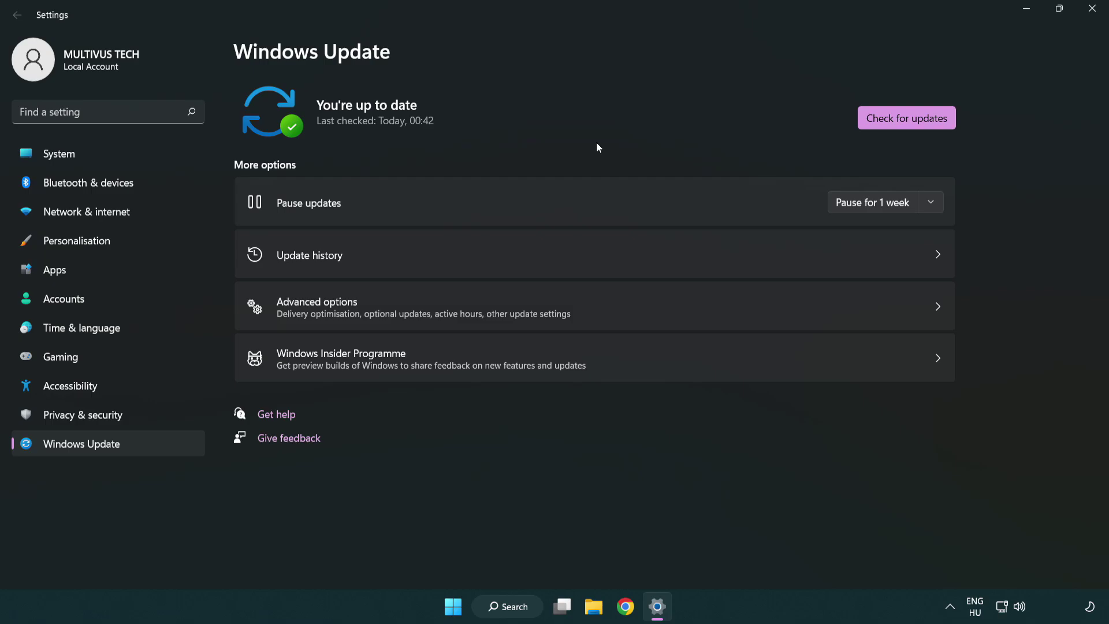
left_click(1088, 17)
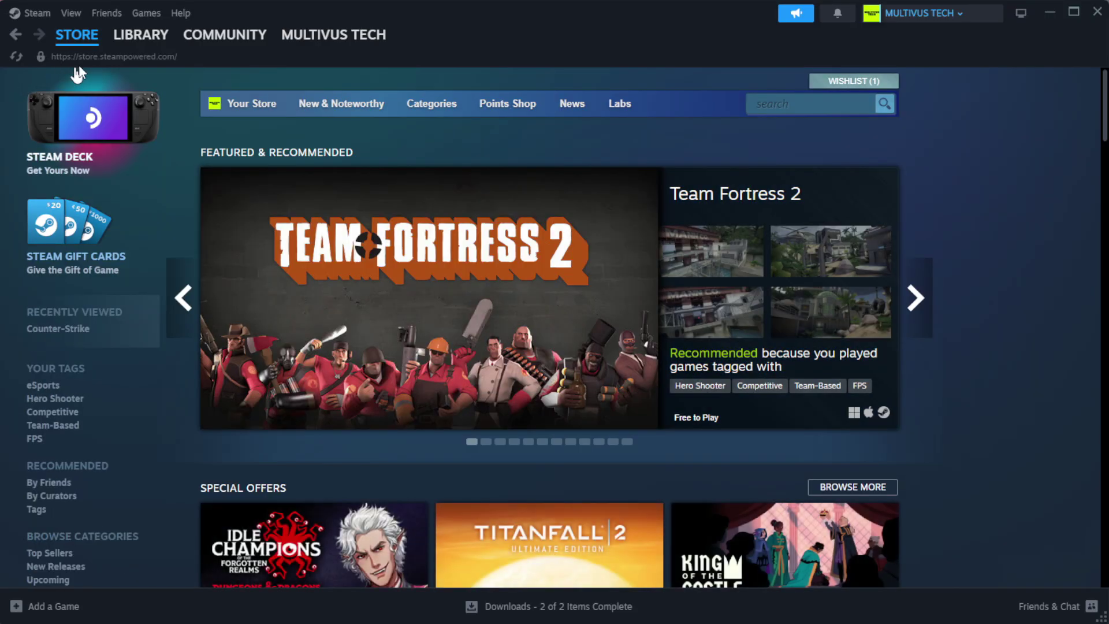
In the Steam library, verify the integrity of the installed files of YOUR NOT WORKING GAME
mouse_move(137, 42)
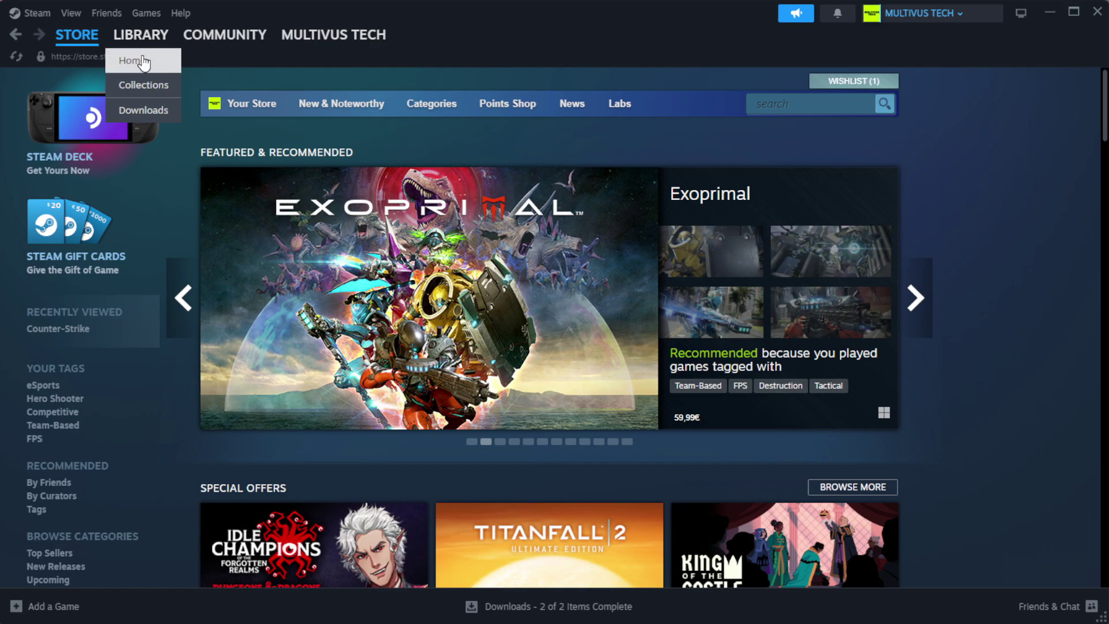
left_click(162, 63)
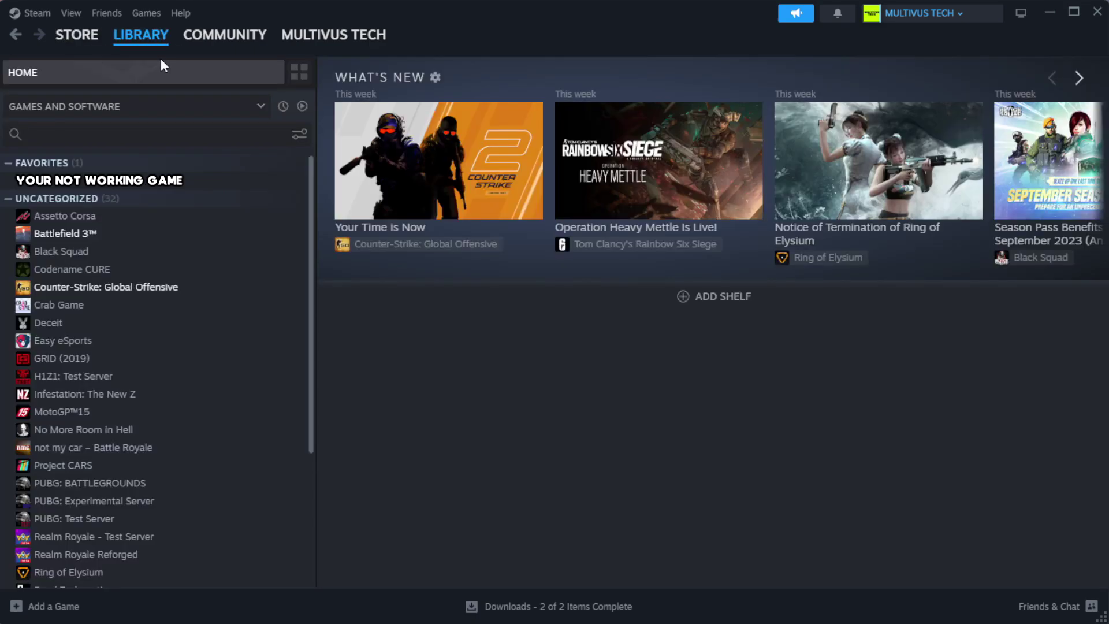
right_click(274, 183)
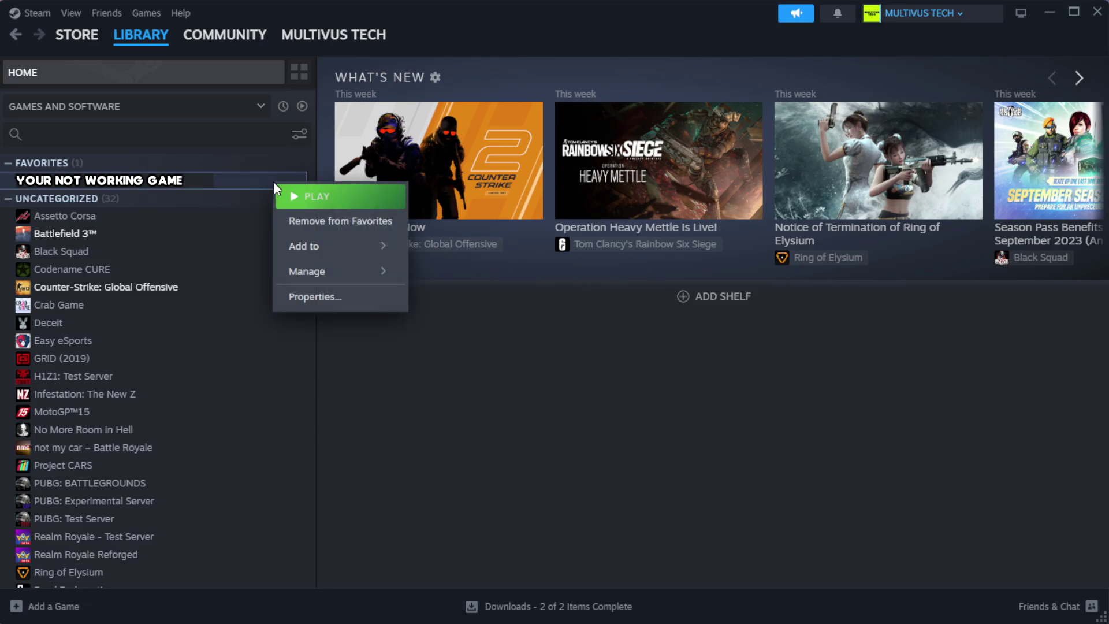
left_click(351, 306)
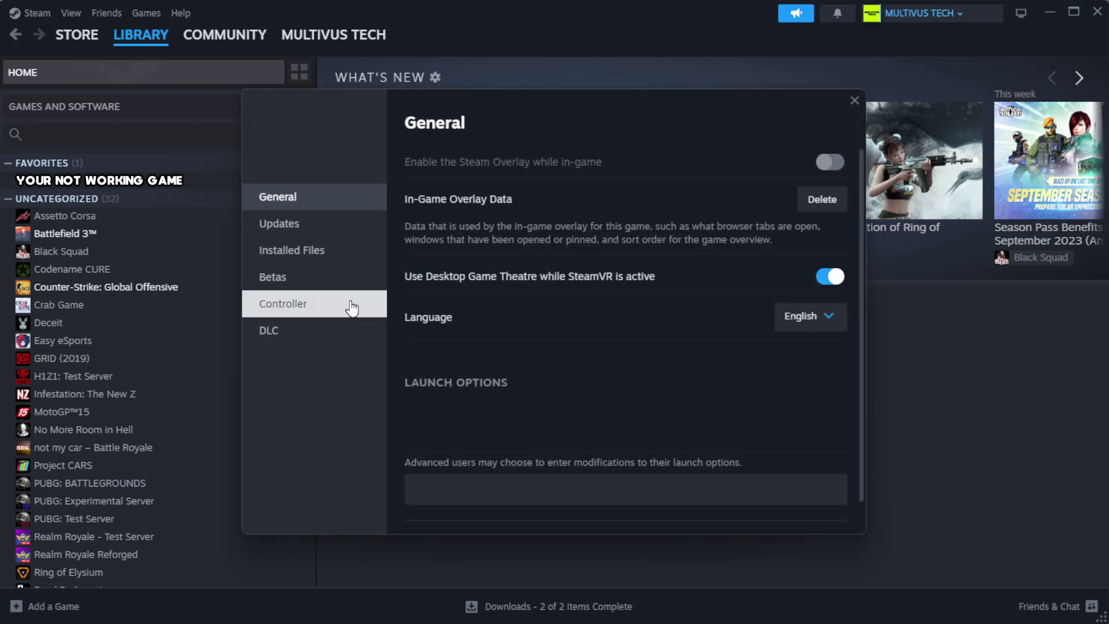
left_click(364, 263)
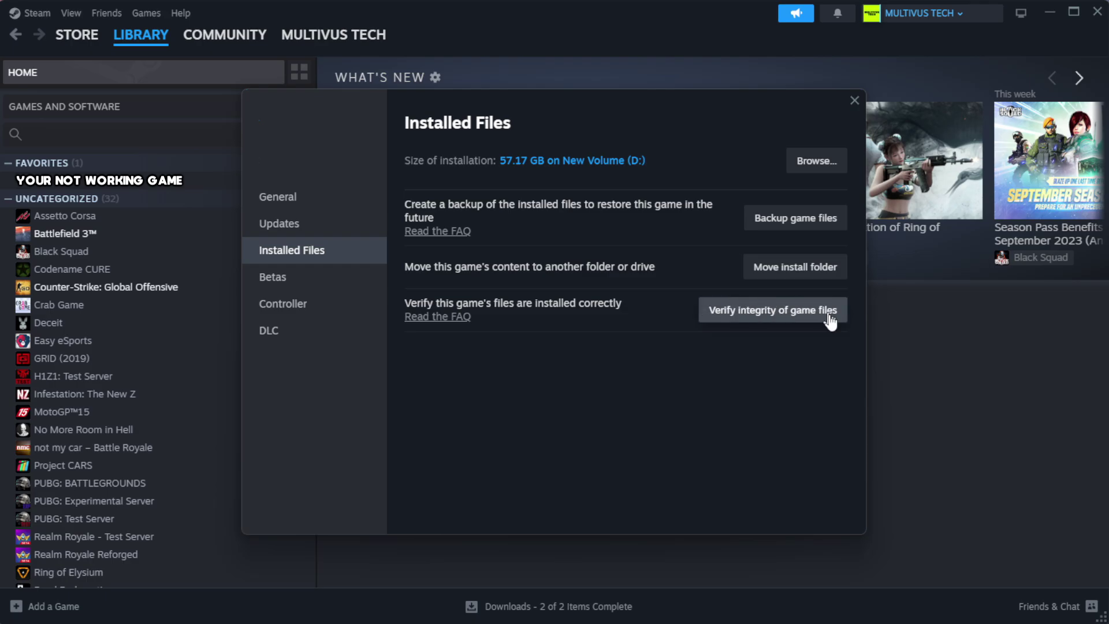
left_click(778, 317)
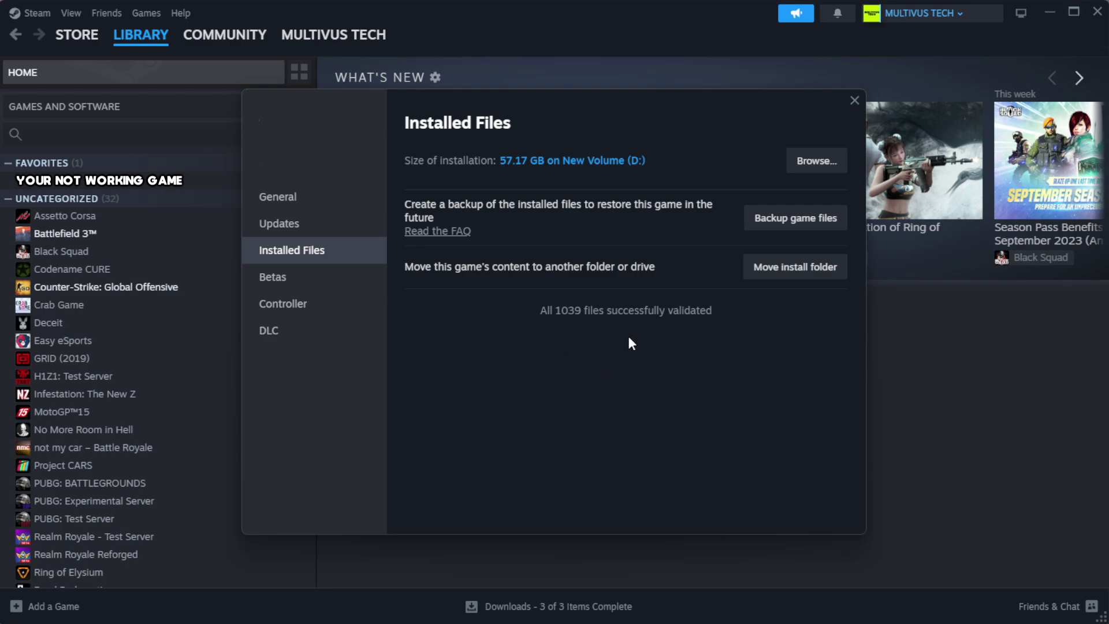
Browse to the game's installation folder and open the properties of the YOUR NOT WORKING GAME shortcut
left_click(815, 175)
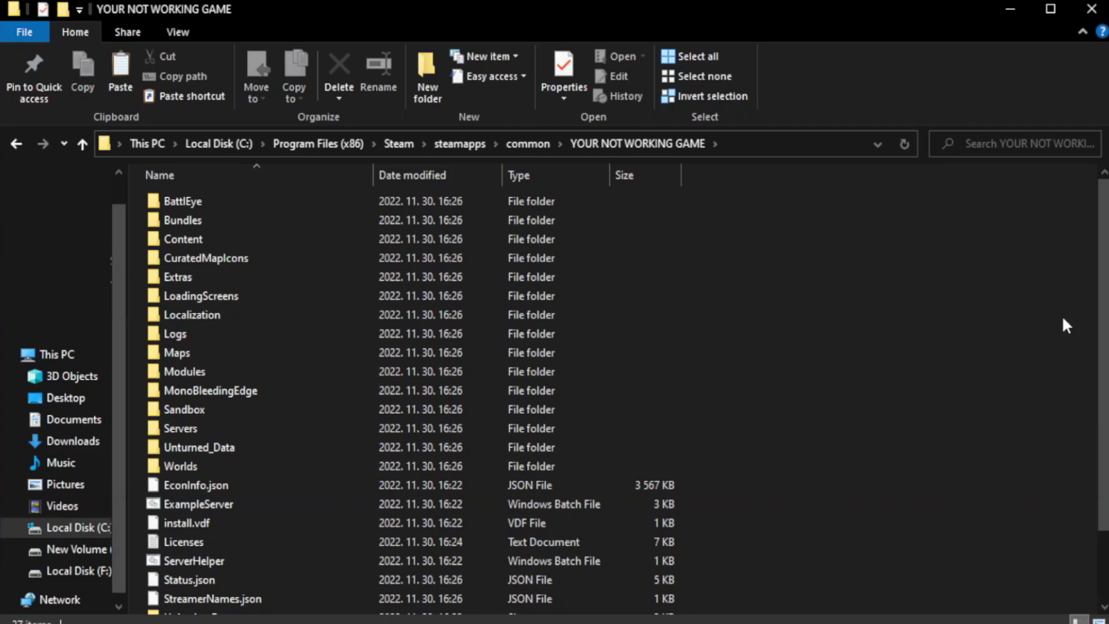
left_click_drag(1103, 343, 1103, 412)
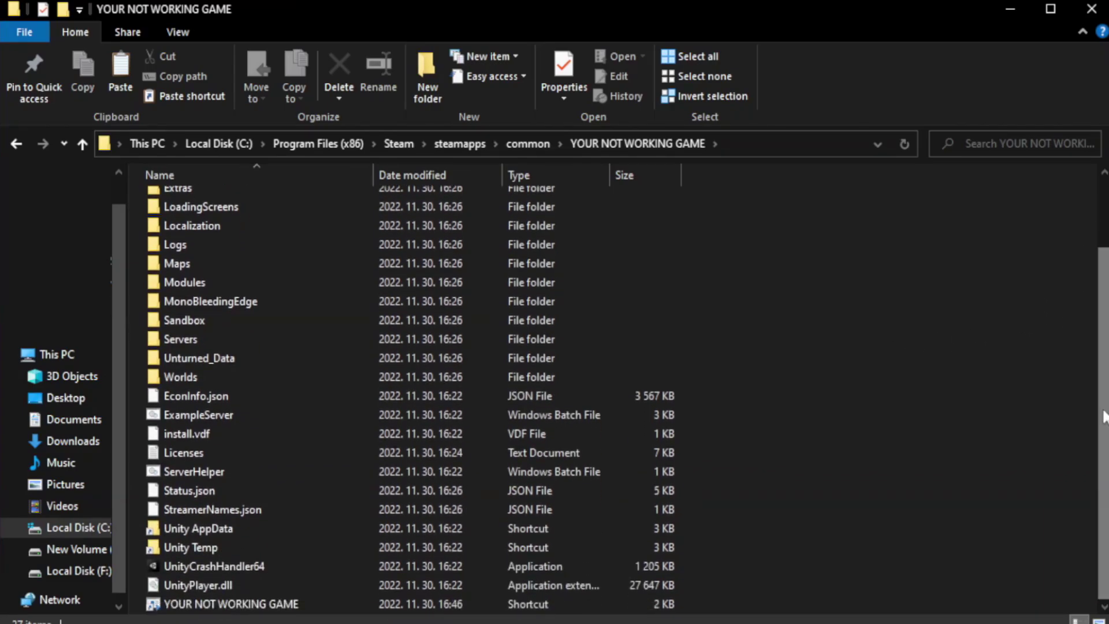
left_click(393, 605)
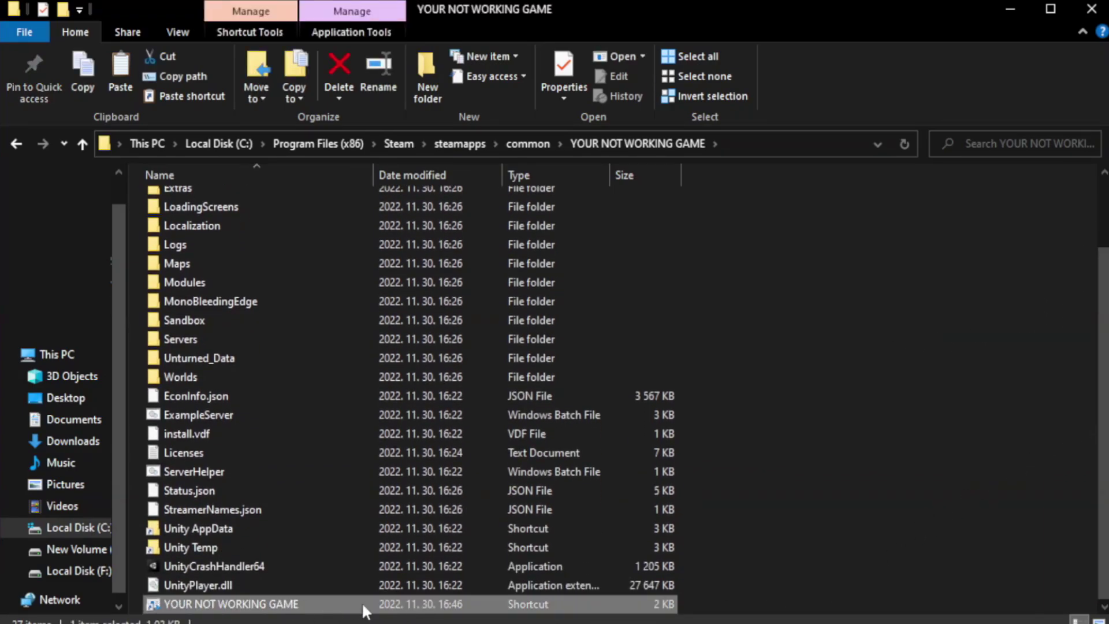
right_click(370, 605)
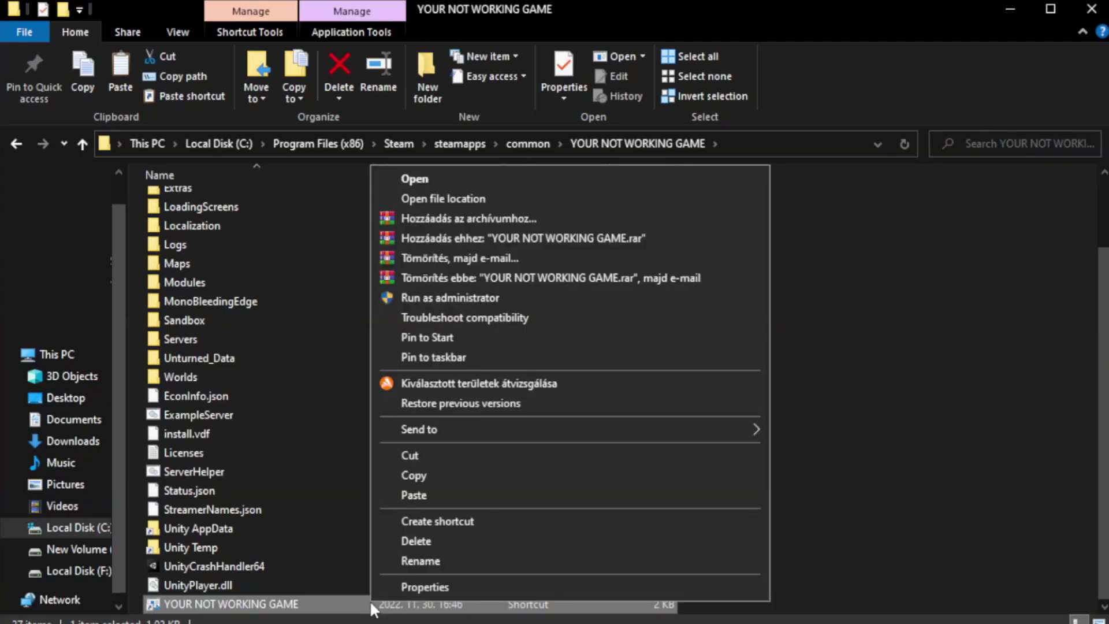
left_click(565, 584)
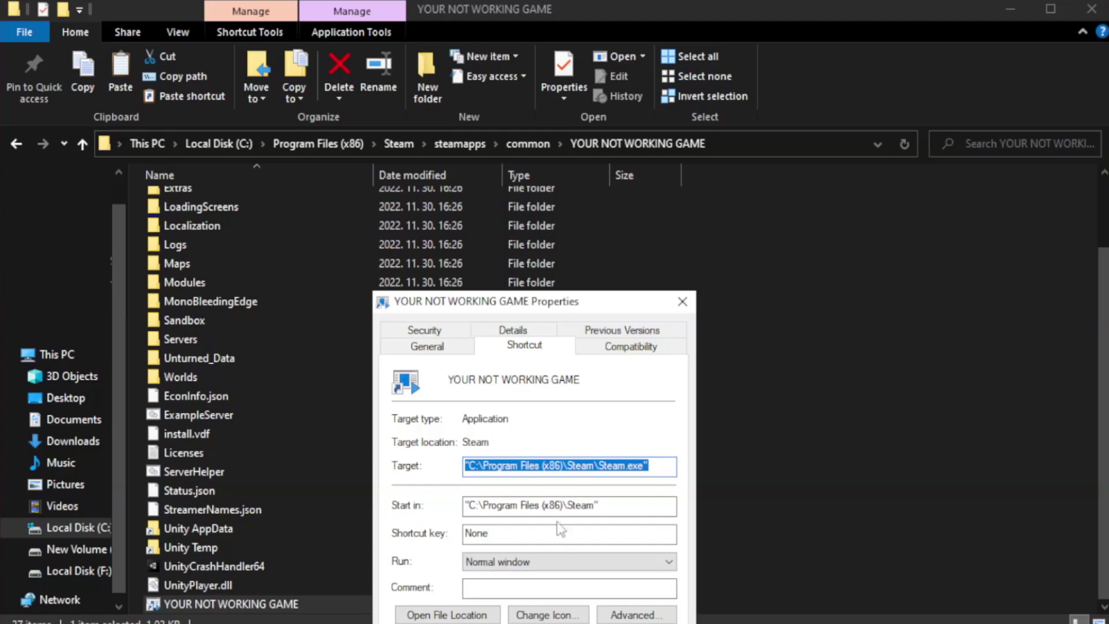
left_click_drag(554, 311, 557, 114)
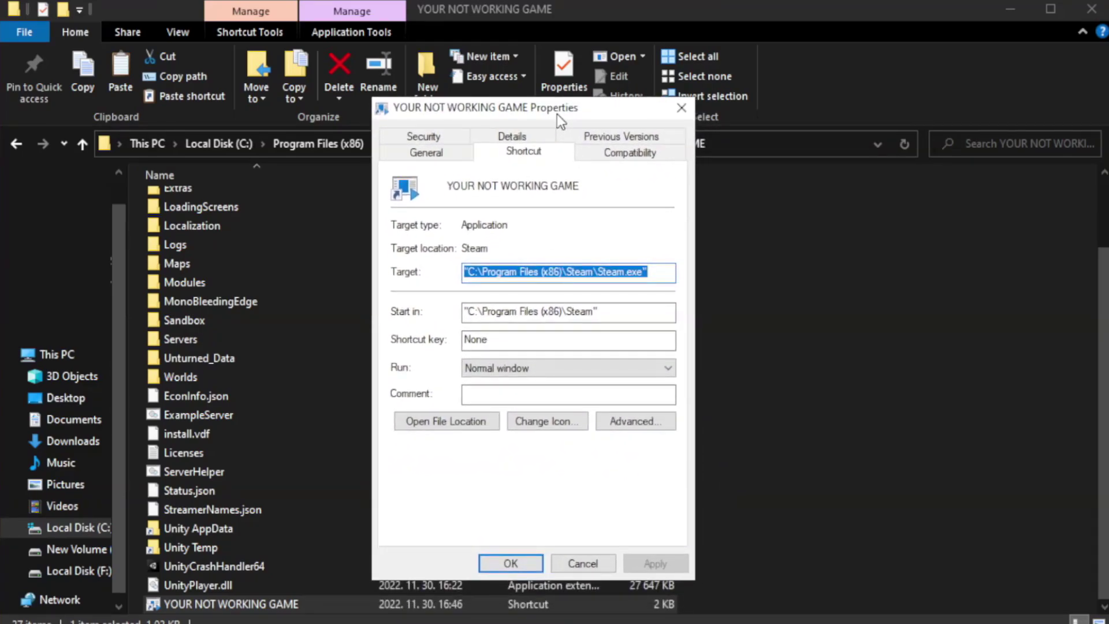
Set the shortcut to Windows 8 compatibility mode with fullscreen optimizations disabled and administrator rights, and apply the settings
left_click(625, 162)
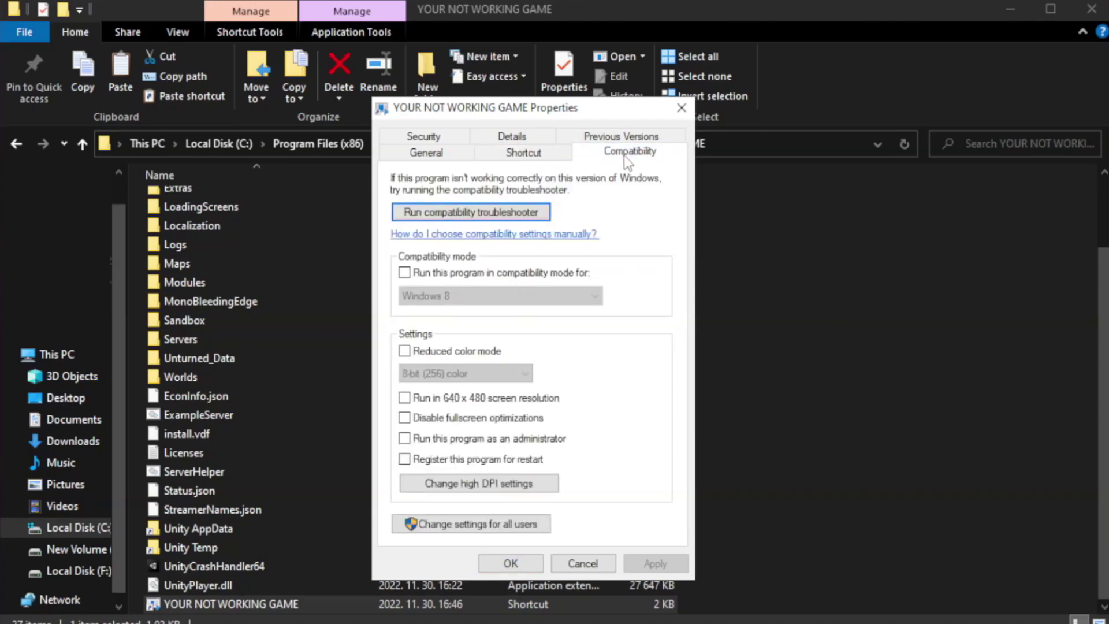
left_click(438, 273)
left_click(499, 297)
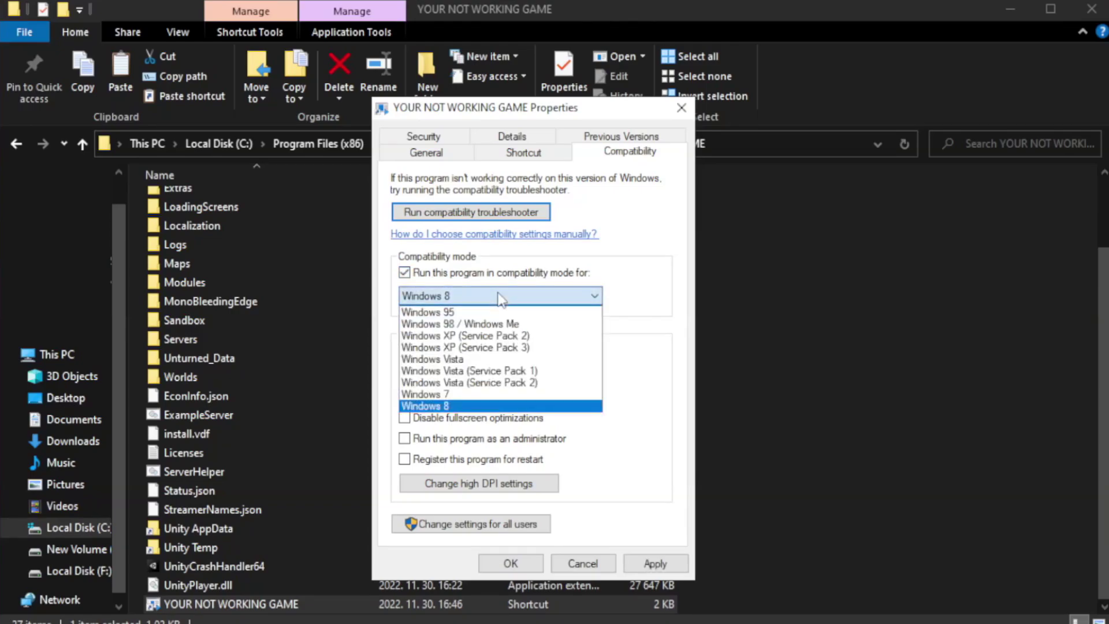
left_click(471, 407)
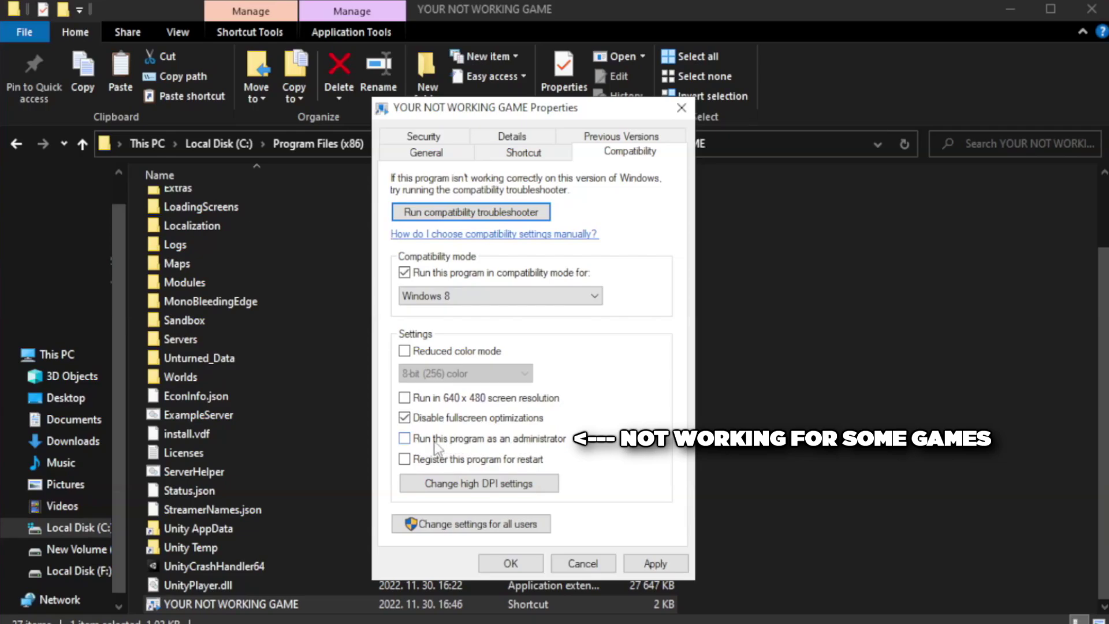
left_click(436, 448)
left_click(653, 563)
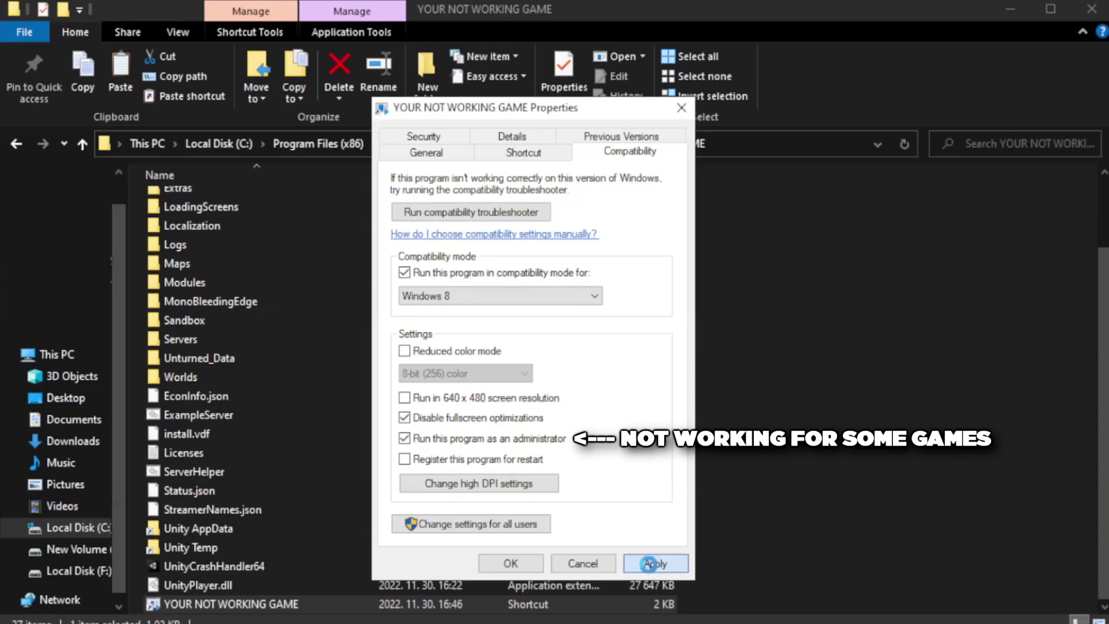
left_click(509, 566)
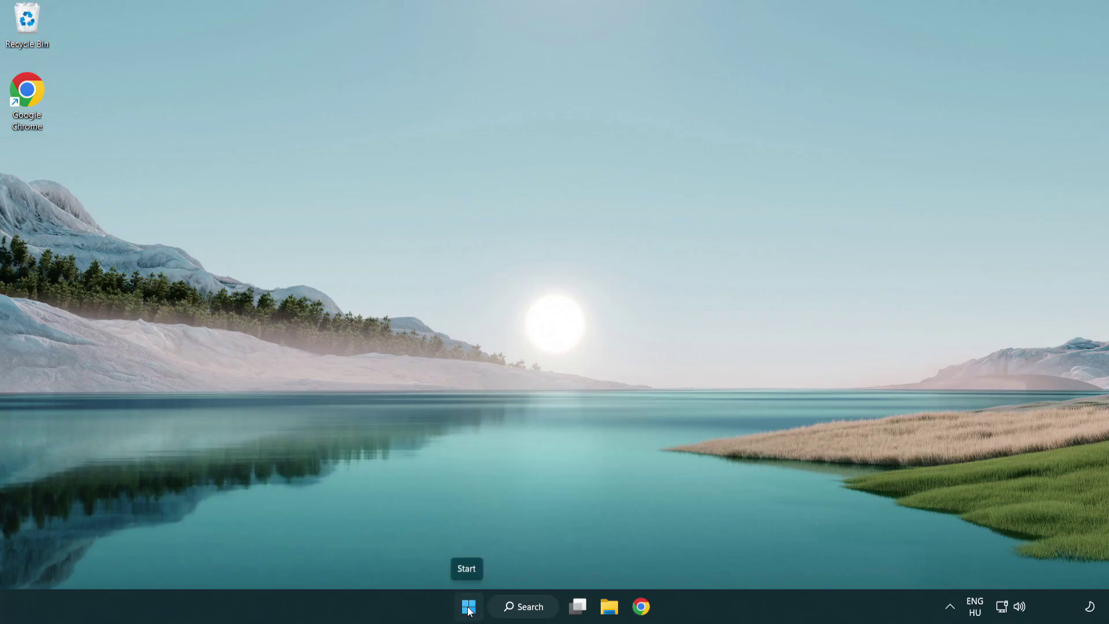
Open Task Manager and show the list of startup programs
right_click(469, 611)
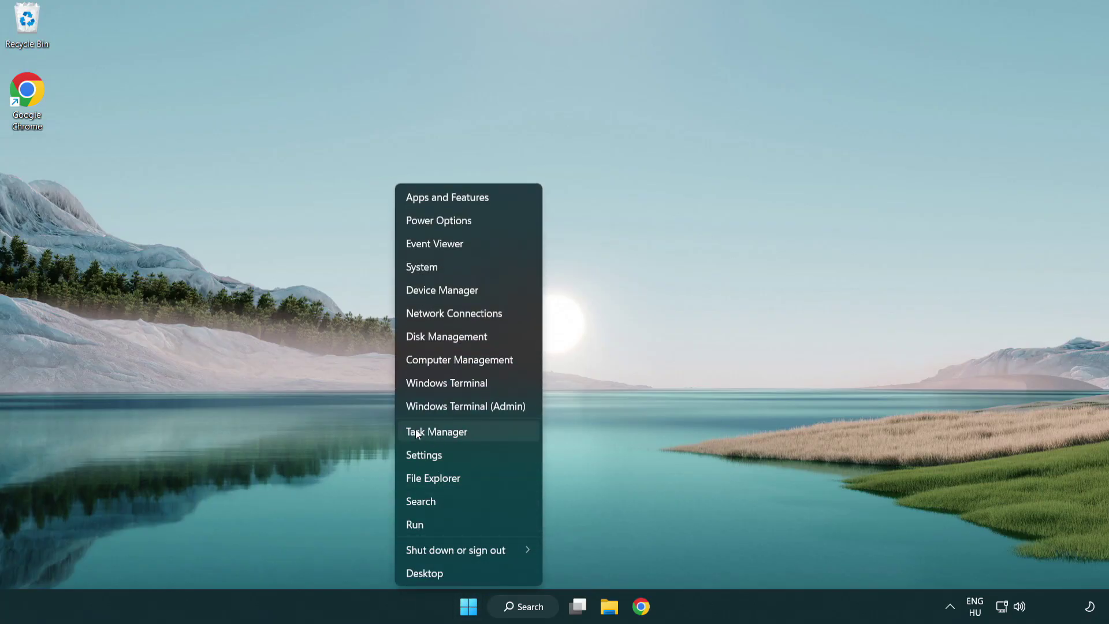
left_click(491, 436)
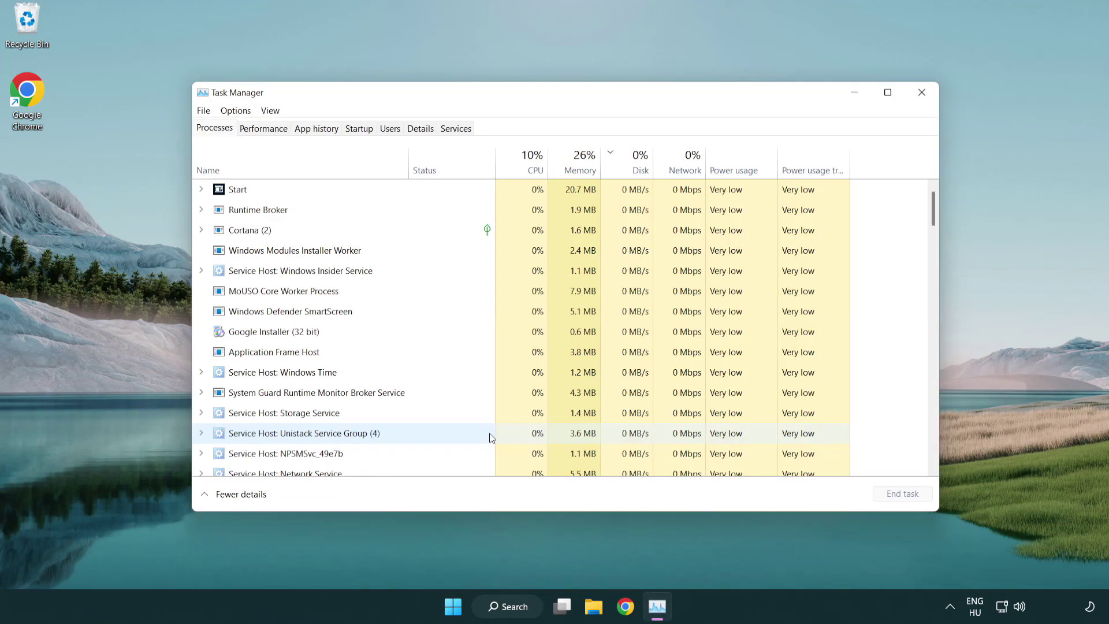
left_click(360, 129)
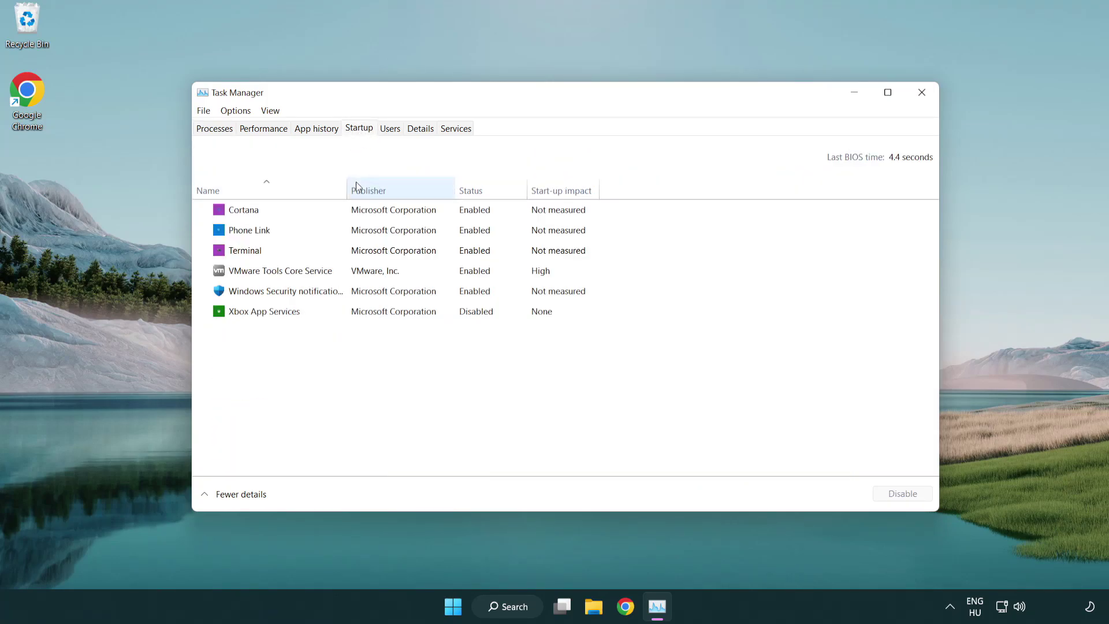
Disable Terminal, Phone Link, Cortana and the Windows Security notification entry at startup, and close Task Manager
left_click(363, 253)
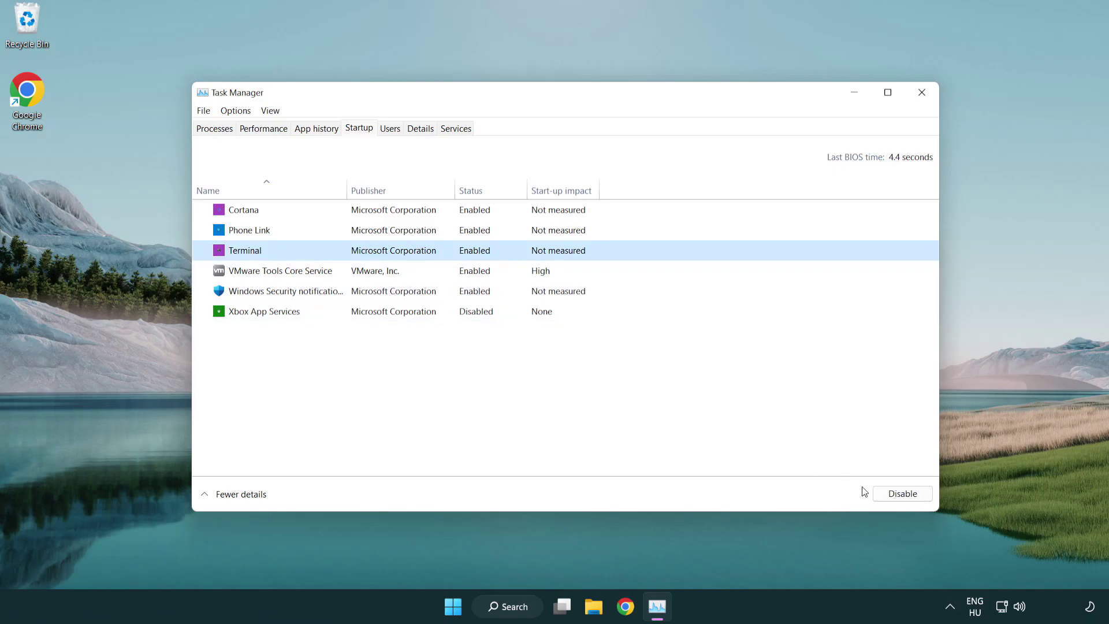
left_click(892, 494)
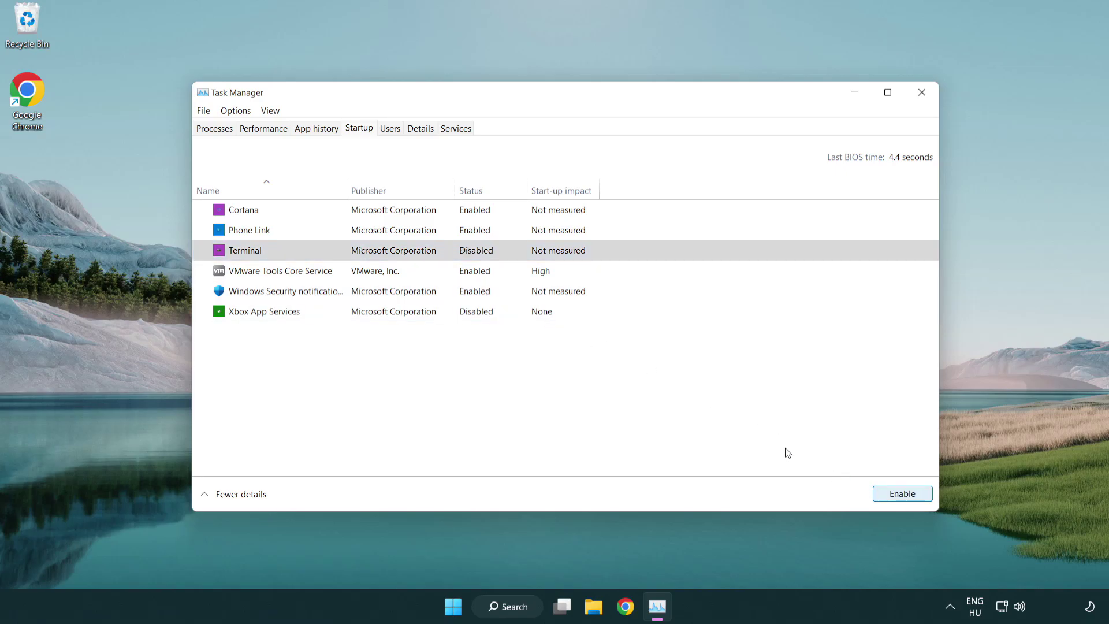
left_click(462, 232)
left_click(901, 494)
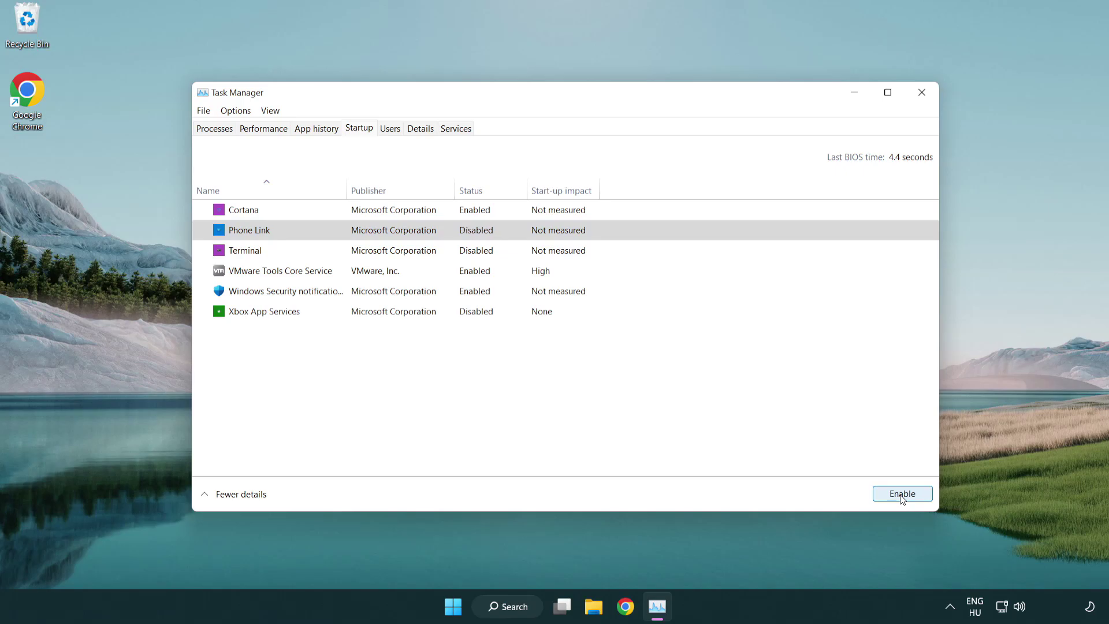
left_click(397, 216)
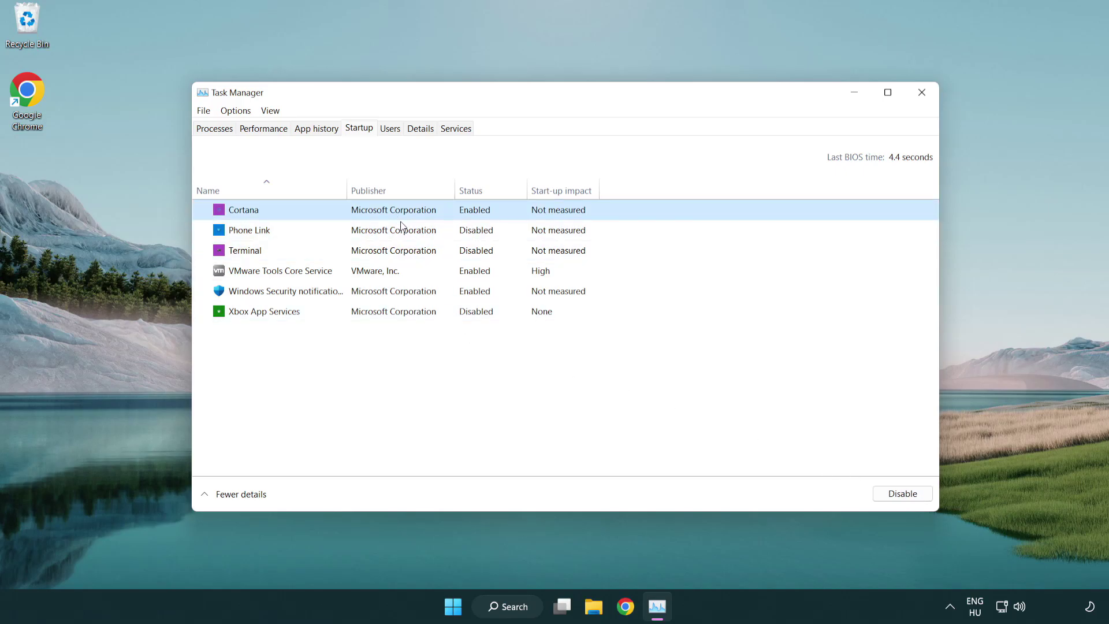
left_click(884, 492)
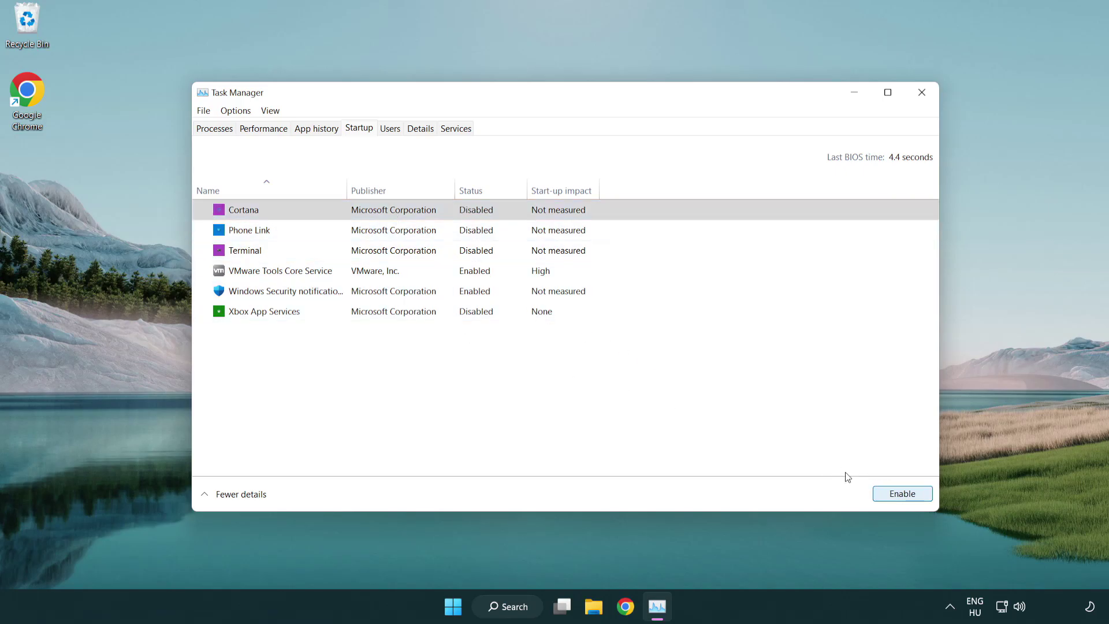
left_click(528, 298)
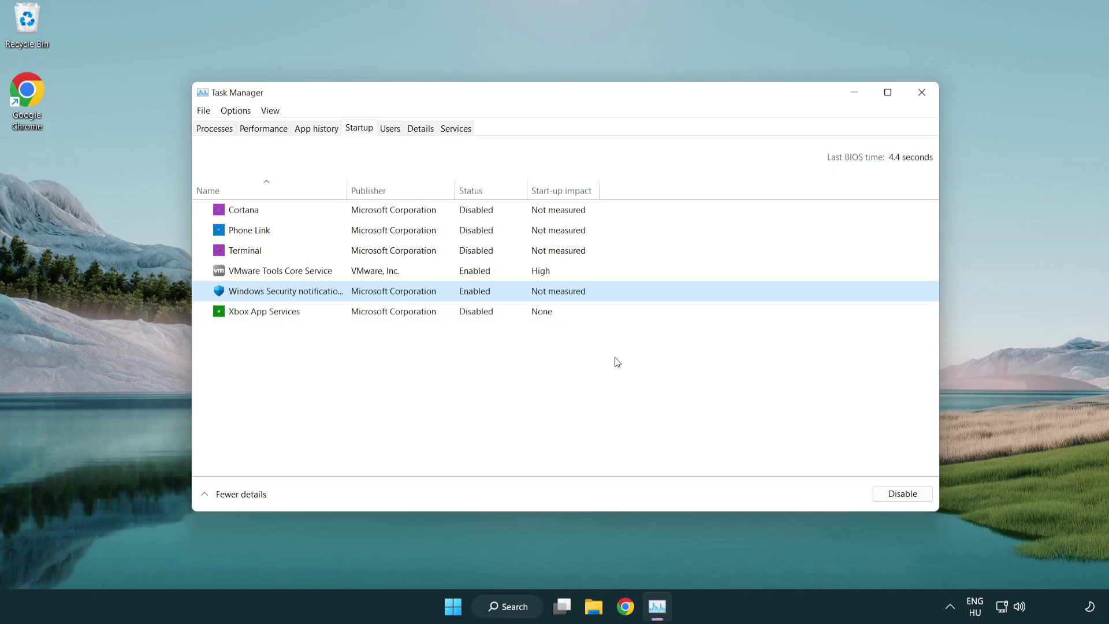
left_click(875, 491)
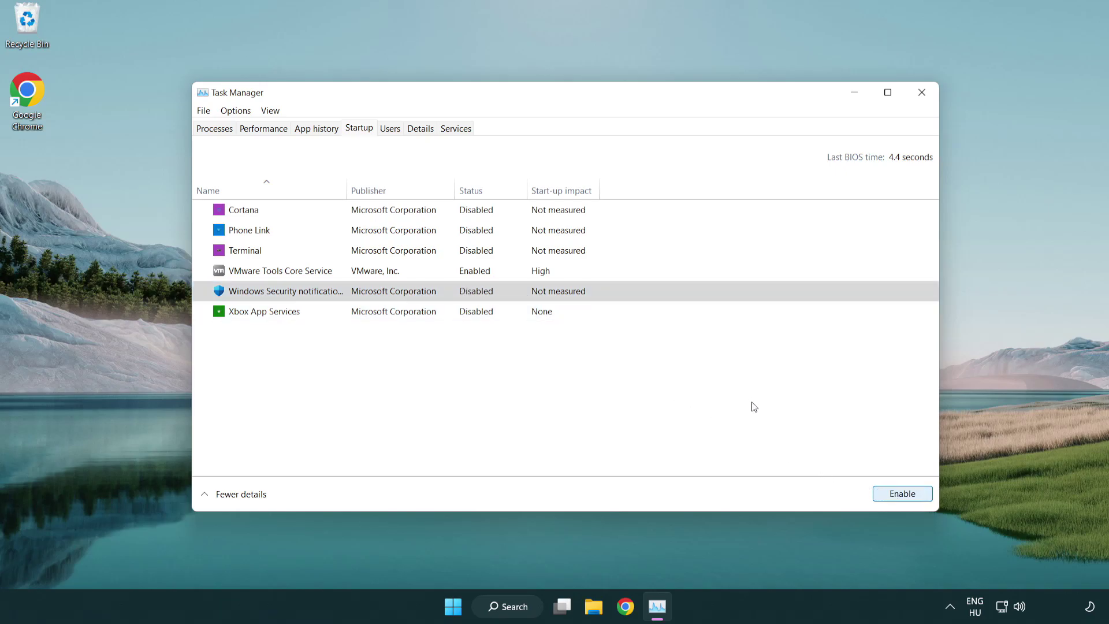
left_click(924, 98)
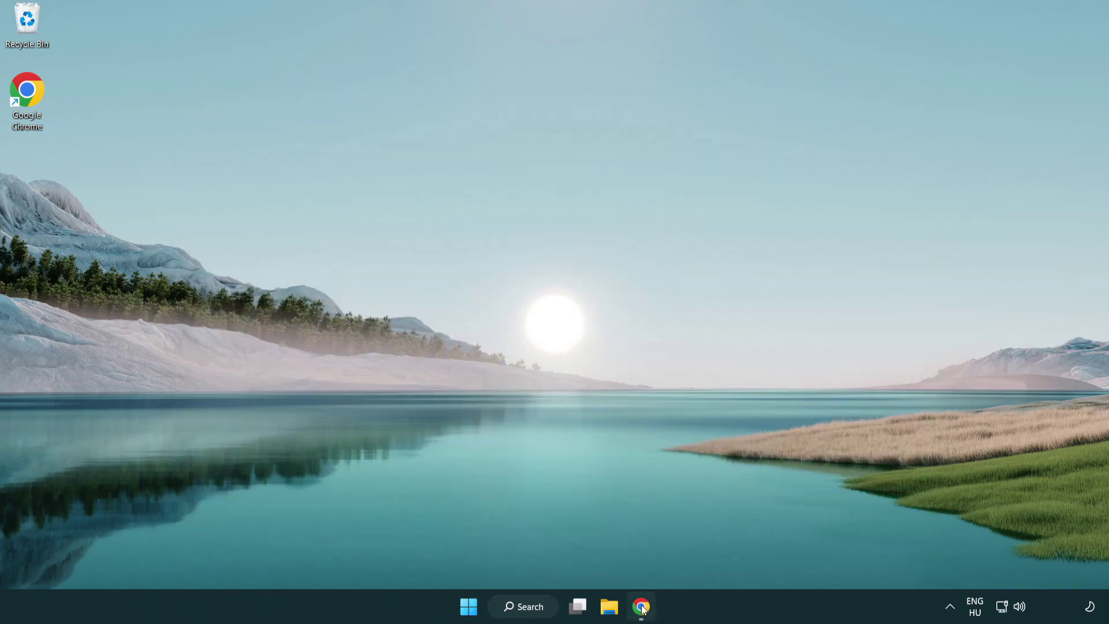
Switch to Chrome and download the English DirectX End-User Runtime Web Installer from the Microsoft Download Center page
left_click(641, 607)
scroll(475, 516, "up", 3)
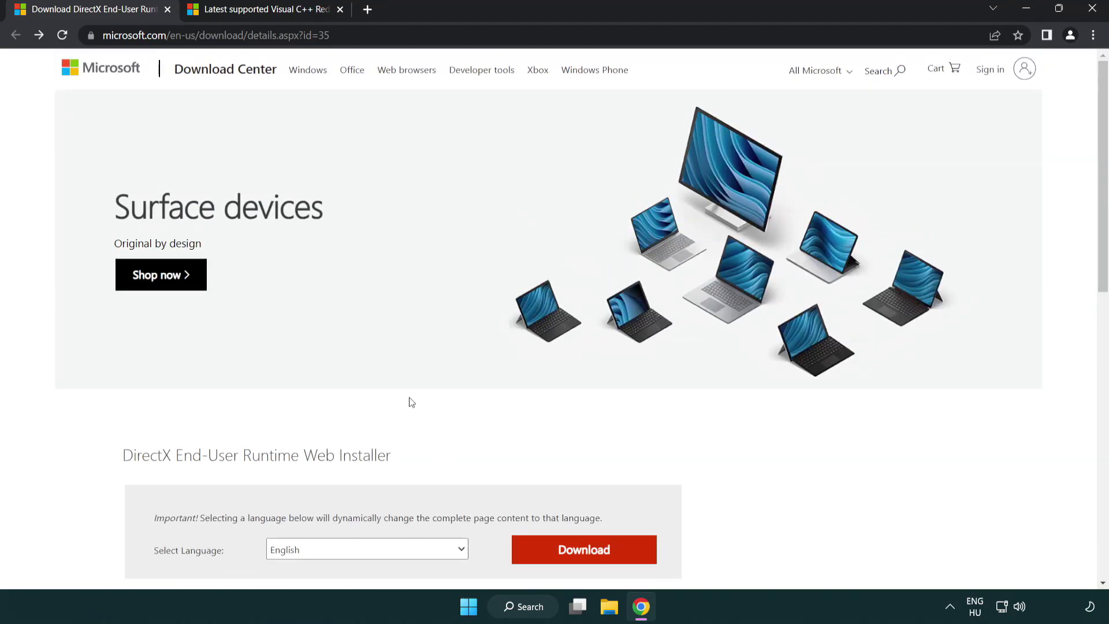
left_click(69, 23)
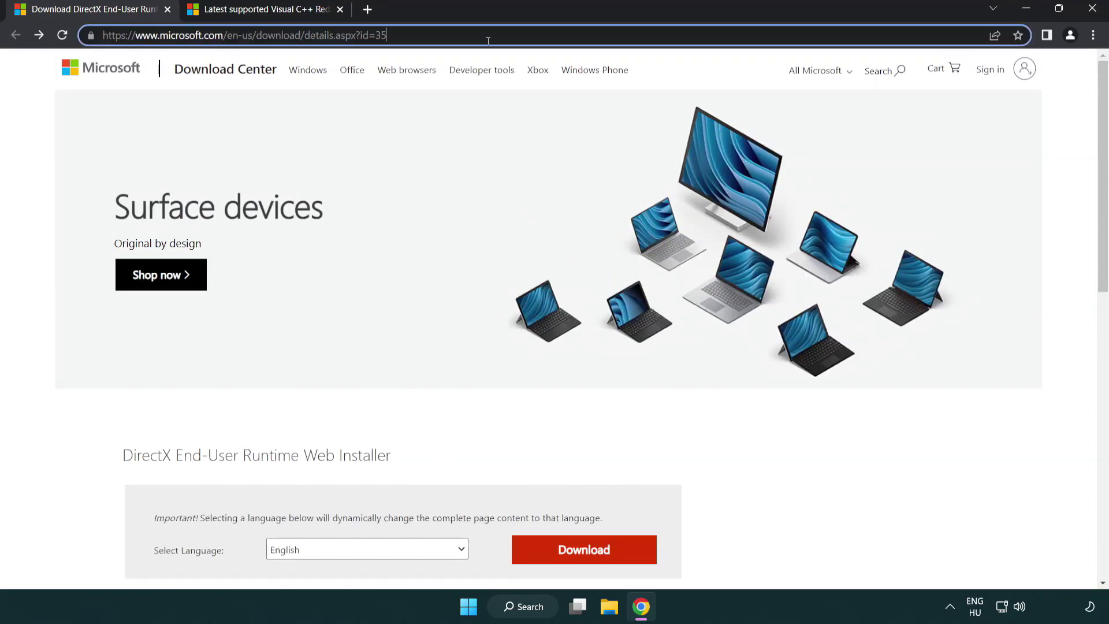
left_click(1059, 252)
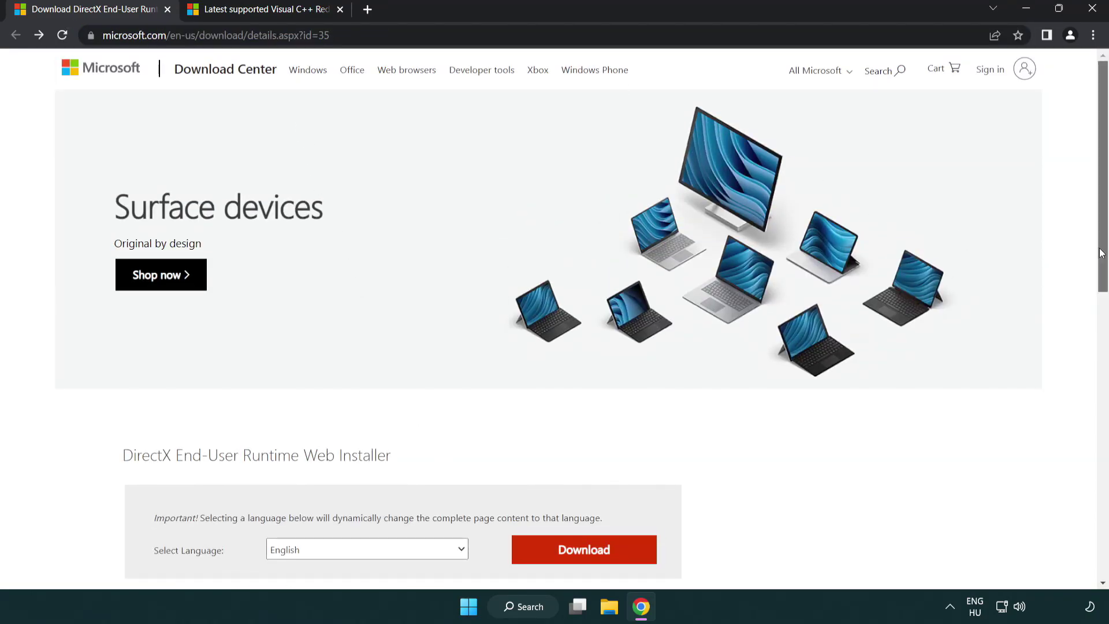
scroll(833, 380, "down", 3)
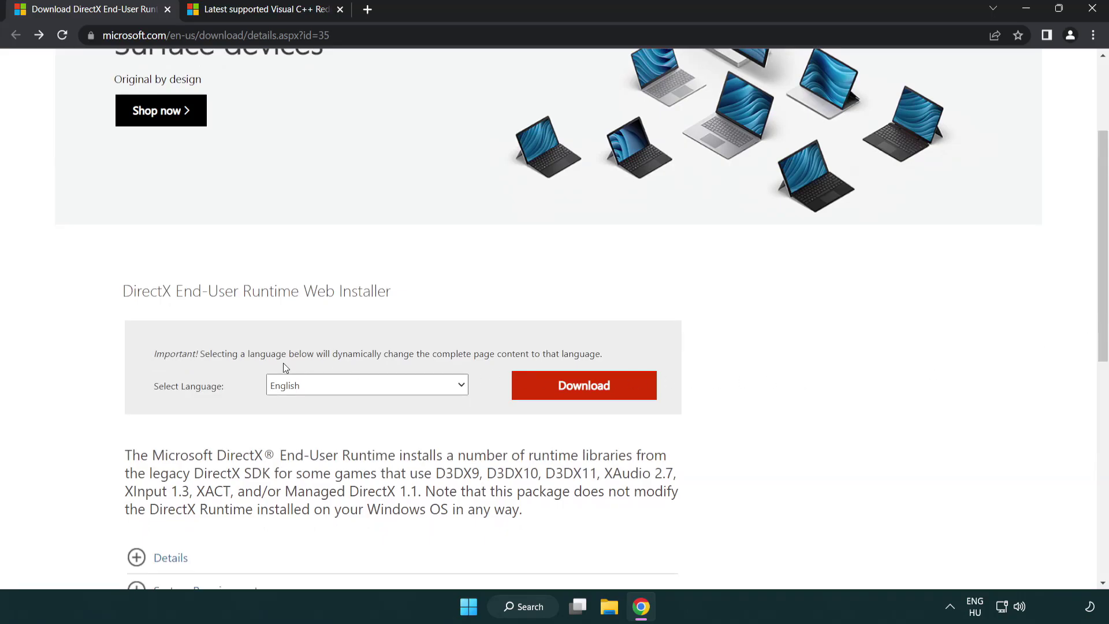
left_click(589, 398)
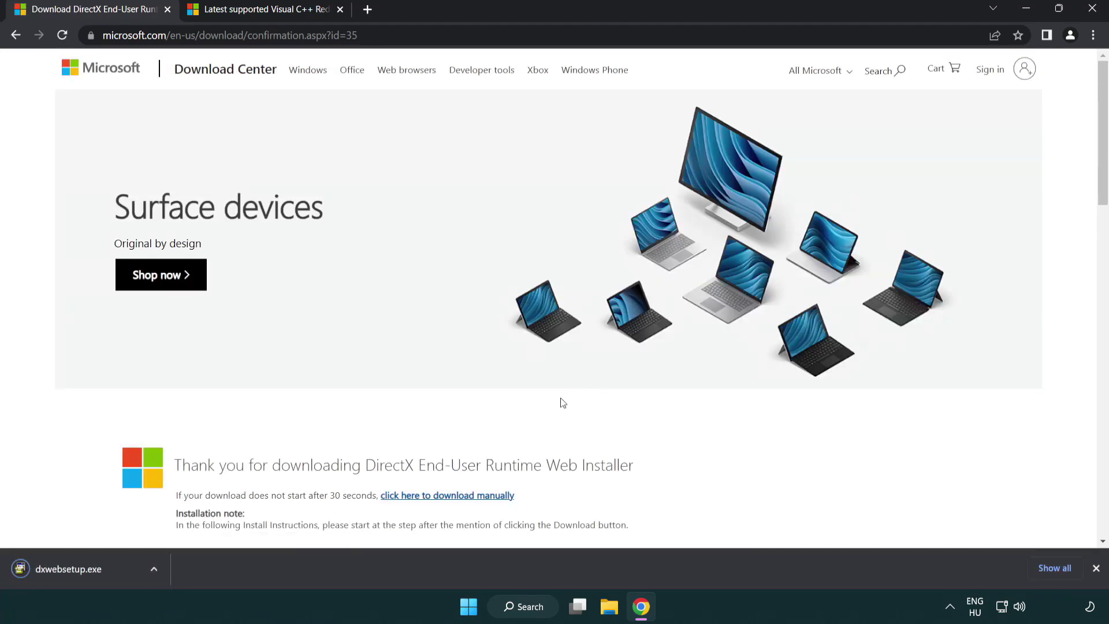
Run the downloaded dxwebsetup.exe, accept the license agreement and go through the DirectX setup wizard to the finish
left_click(72, 570)
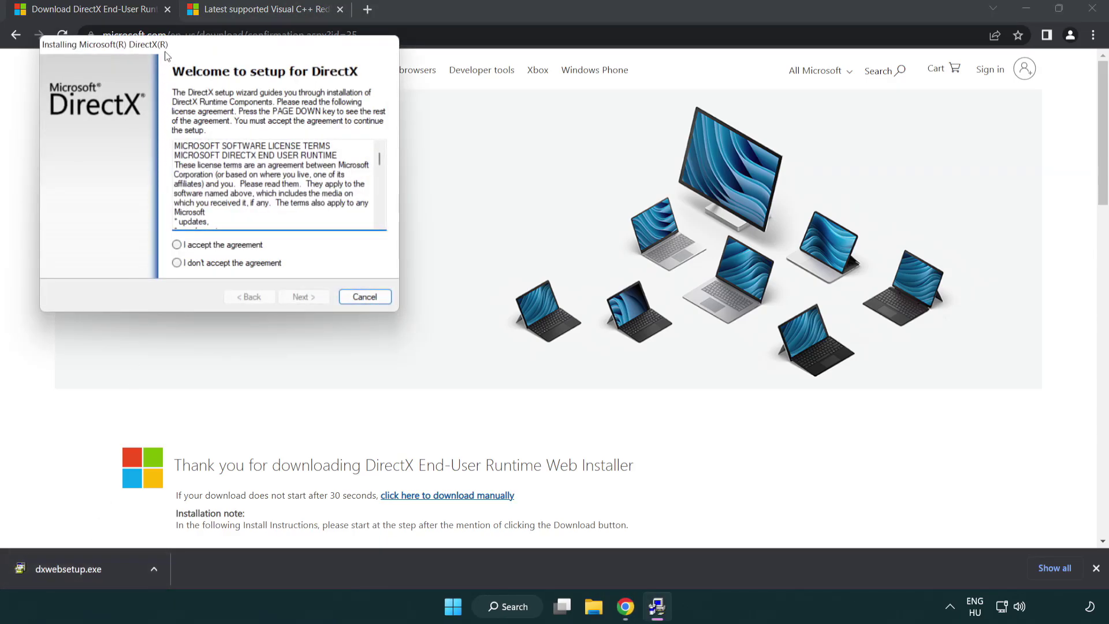
left_click_drag(168, 51, 487, 173)
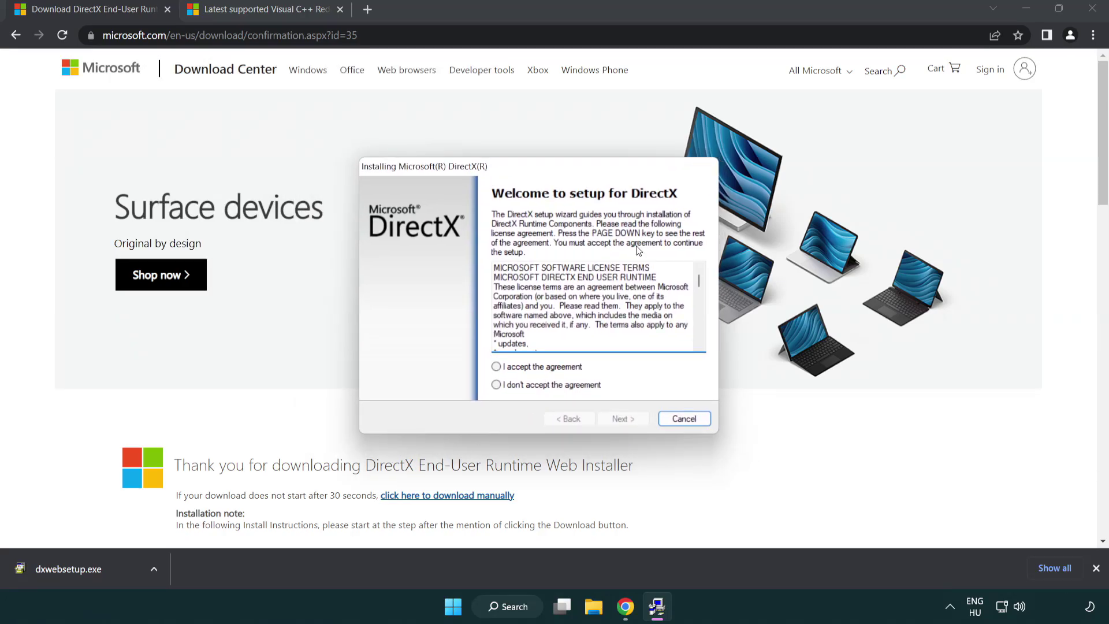
scroll(699, 285, "down", 15)
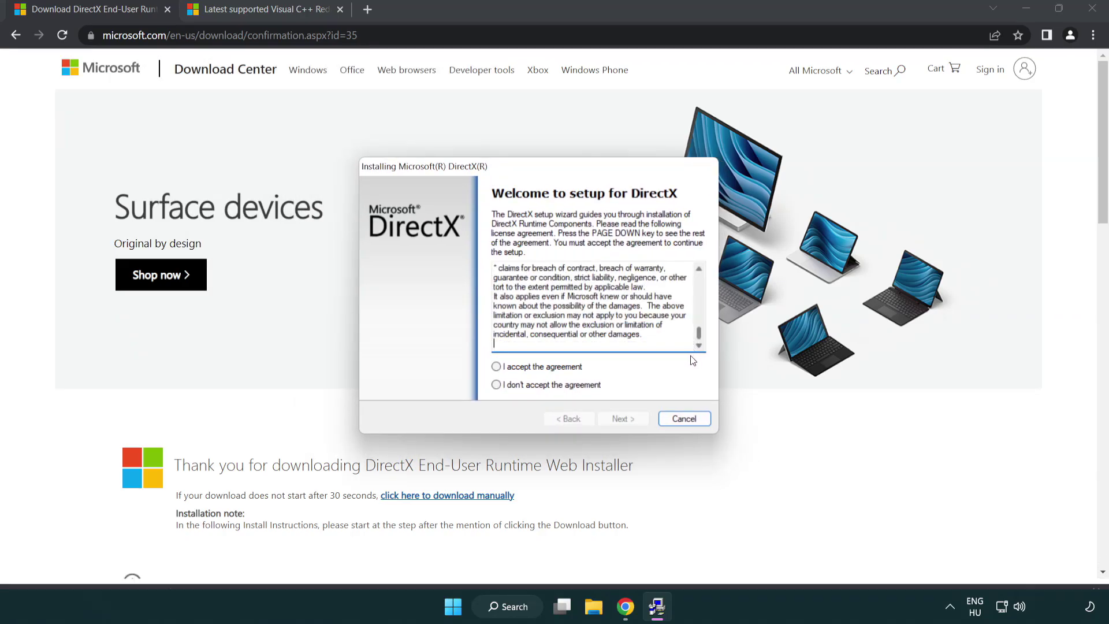
left_click(499, 370)
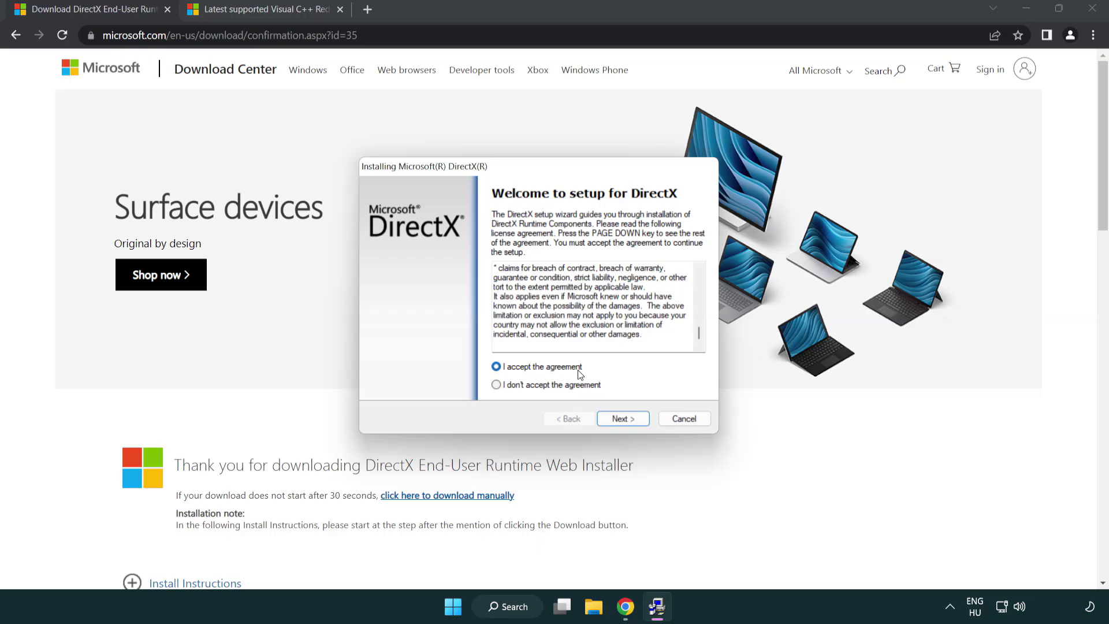
left_click(623, 419)
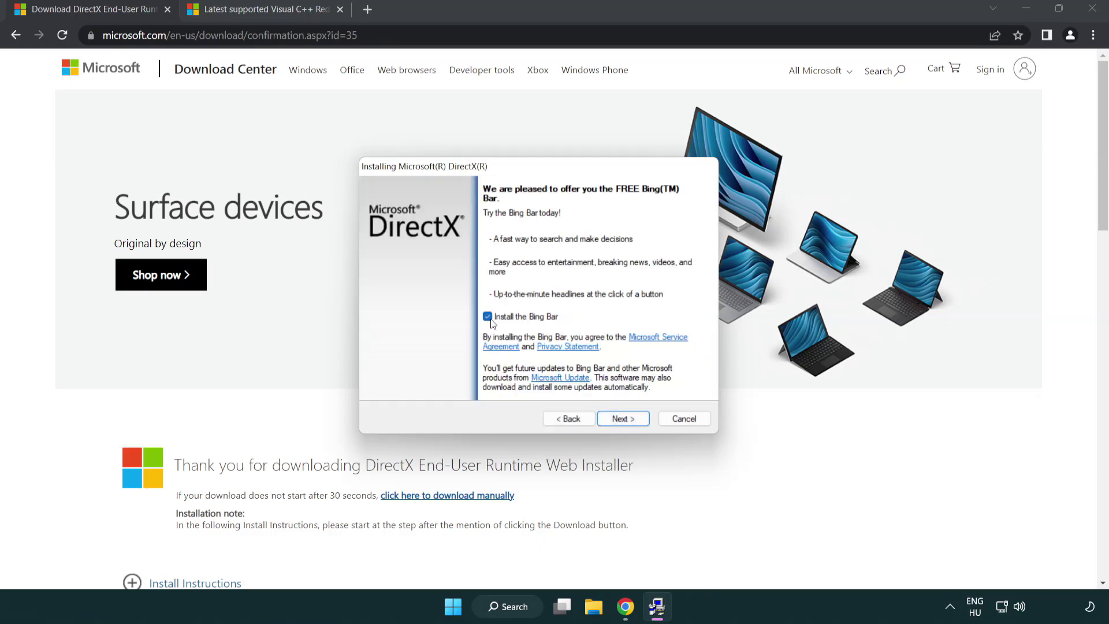
left_click(627, 420)
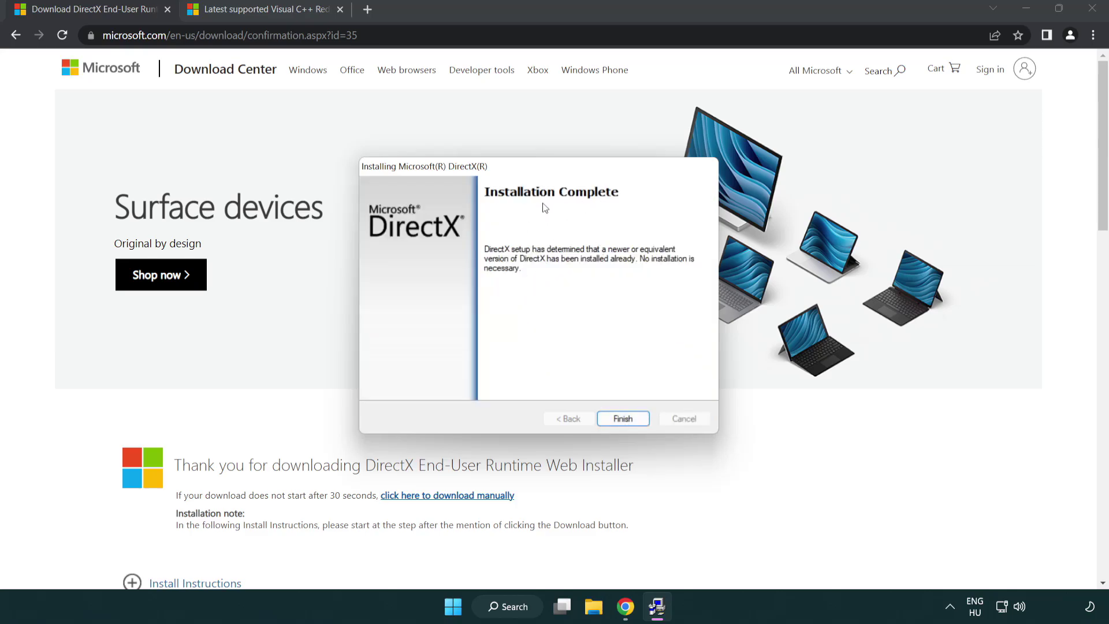
left_click(624, 413)
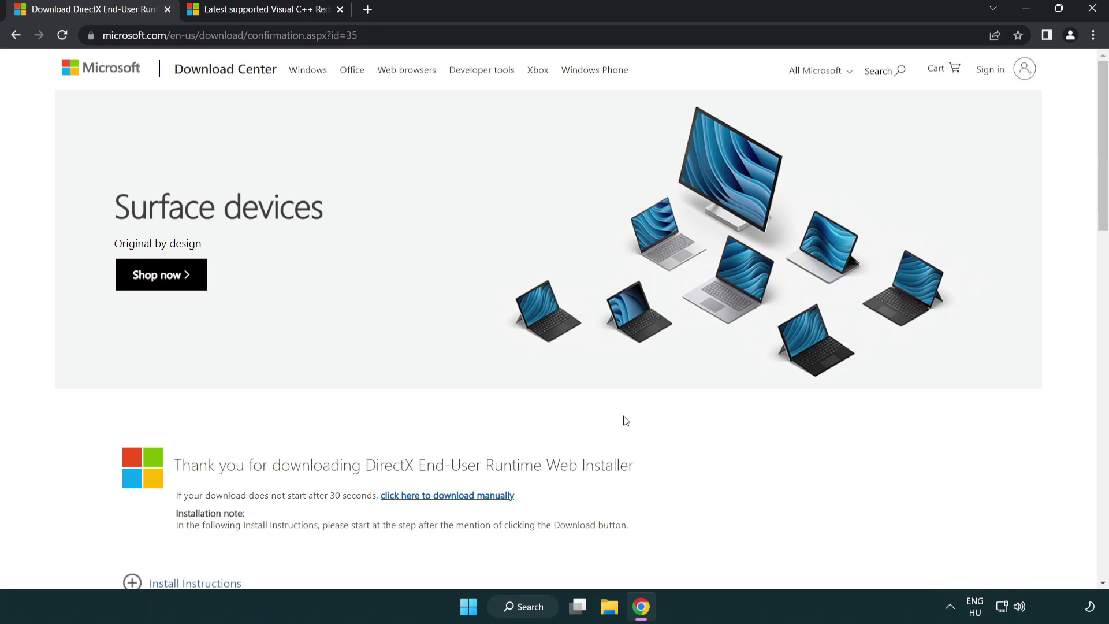
Close the DirectX page and download the ARM64, X86 and X64 Visual C++ Redistributable packages for Visual Studio 2015, 2017, 2019 and 2022
left_click(168, 10)
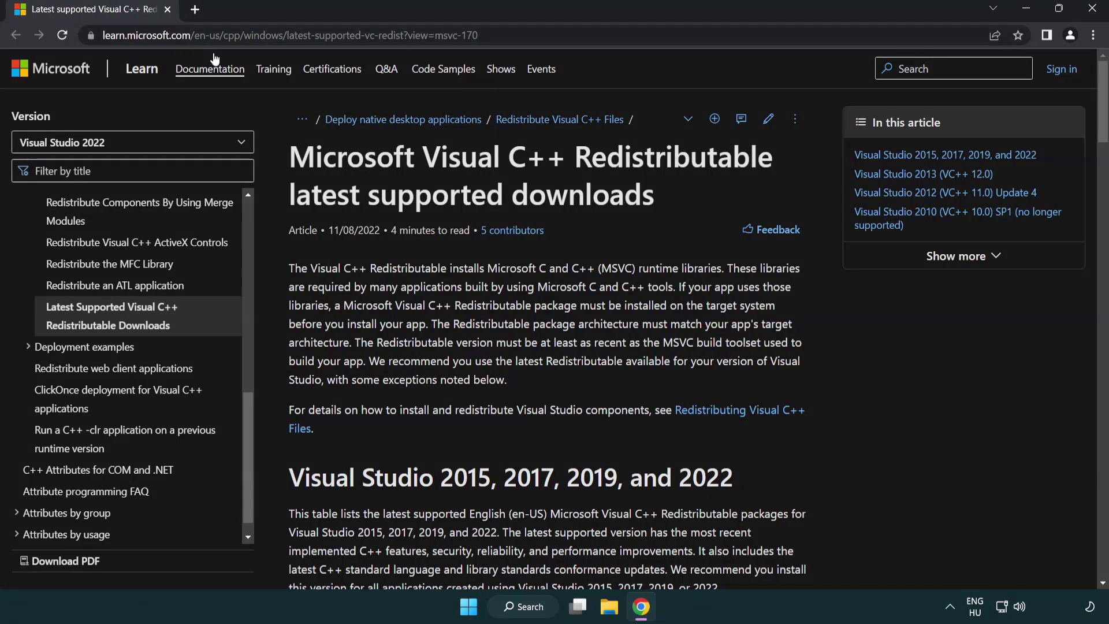
left_click(512, 35)
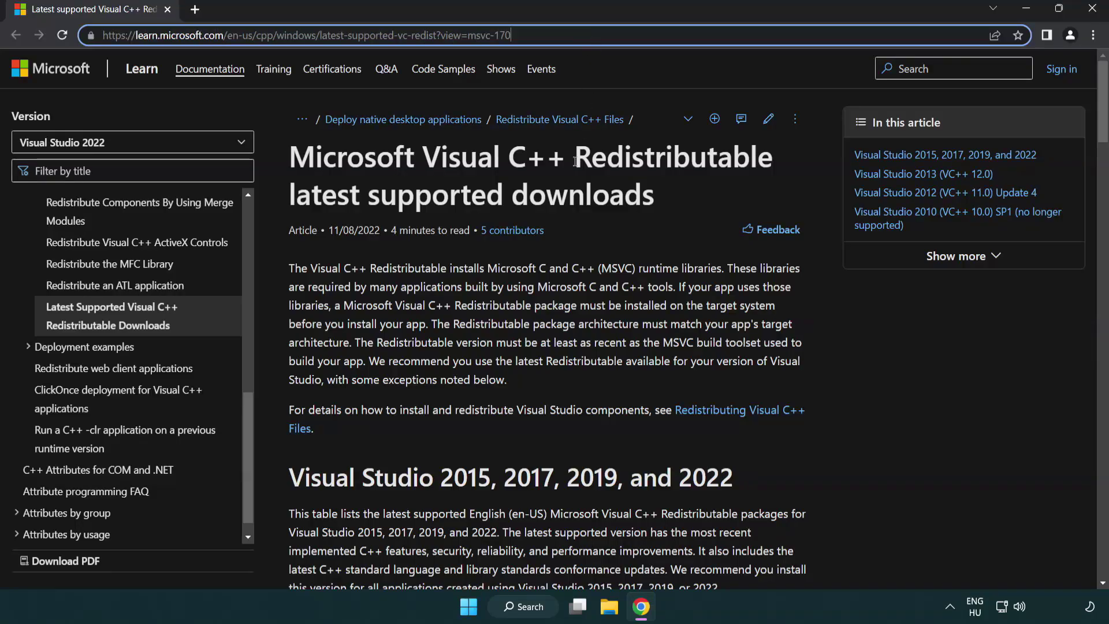
left_click(571, 191)
scroll(571, 190, "down", 6)
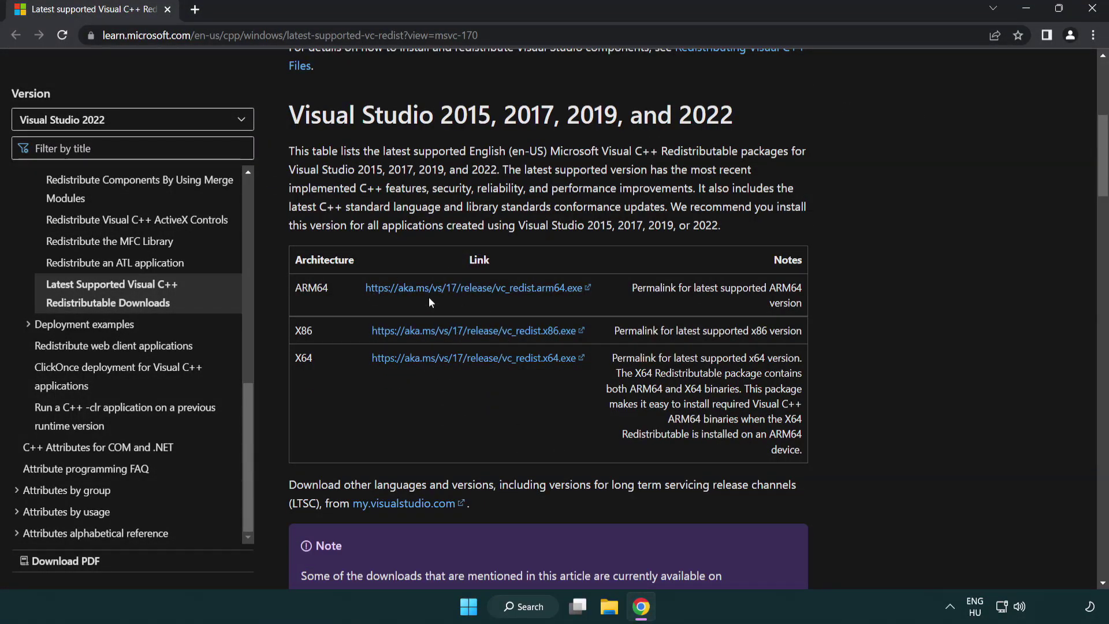
left_click(455, 291)
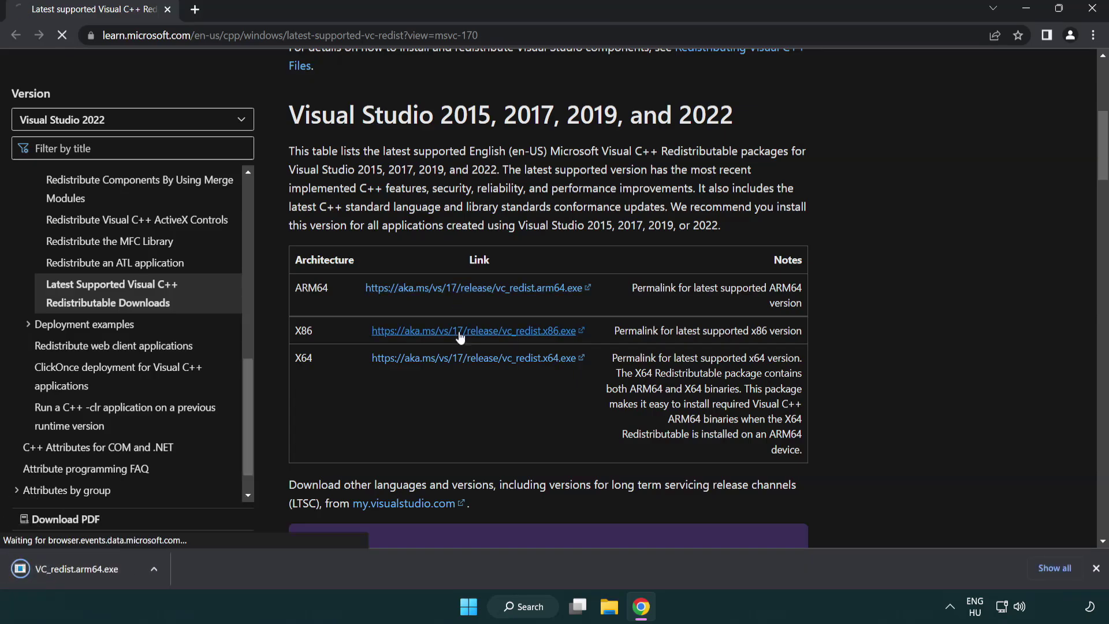
left_click(465, 359)
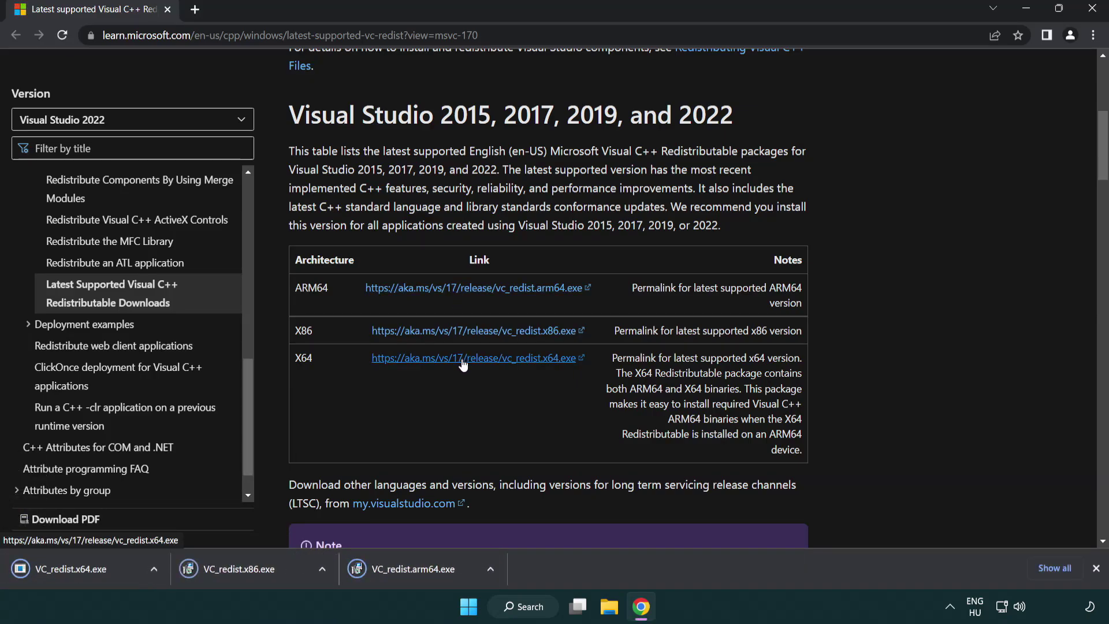
Try to install VC_redist.arm64.exe, agreeing to the license terms, and close its setup window
left_click(424, 578)
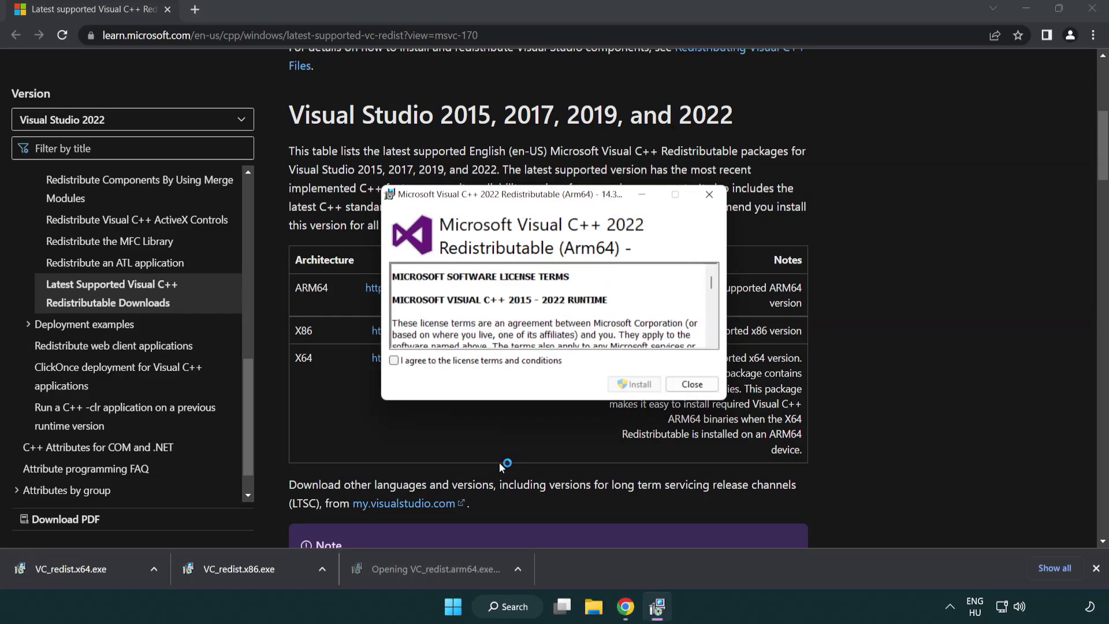
left_click_drag(711, 283, 712, 332)
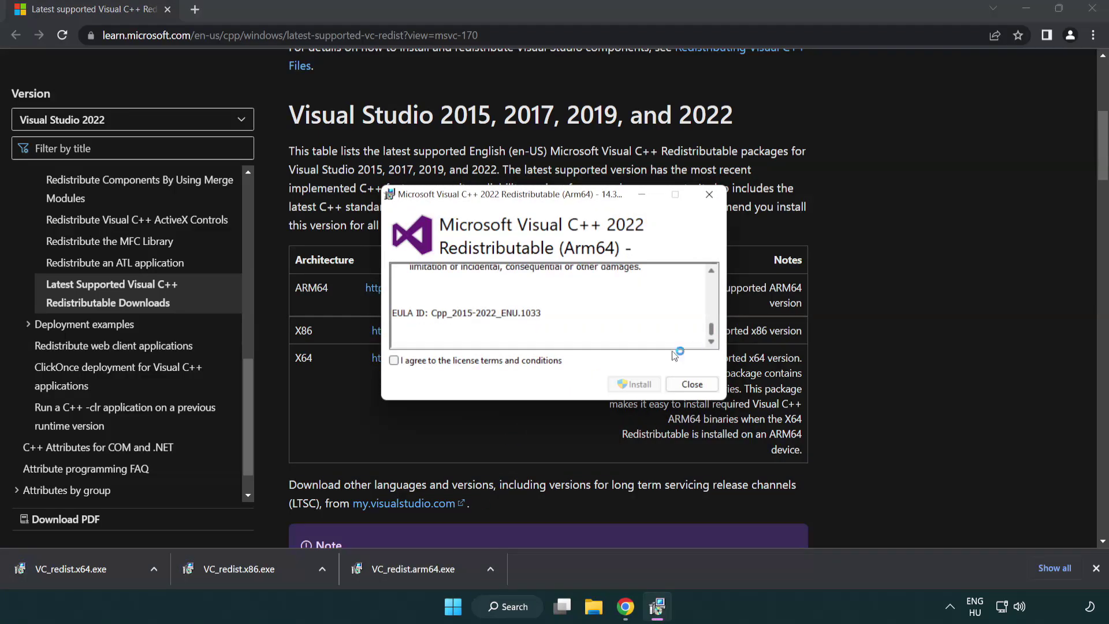
left_click(398, 360)
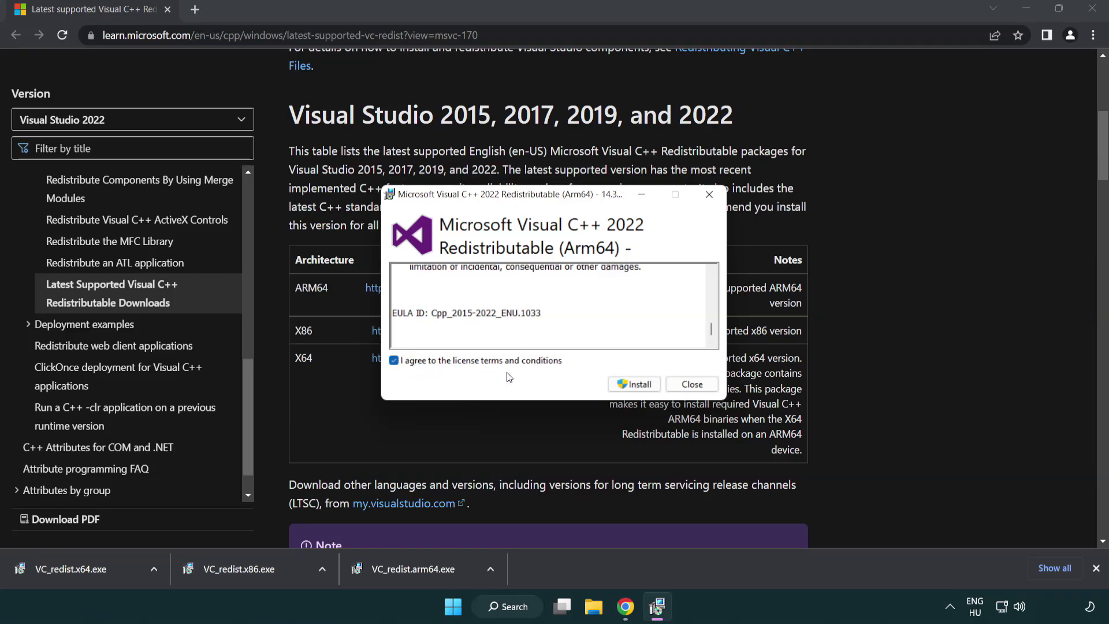
left_click(618, 384)
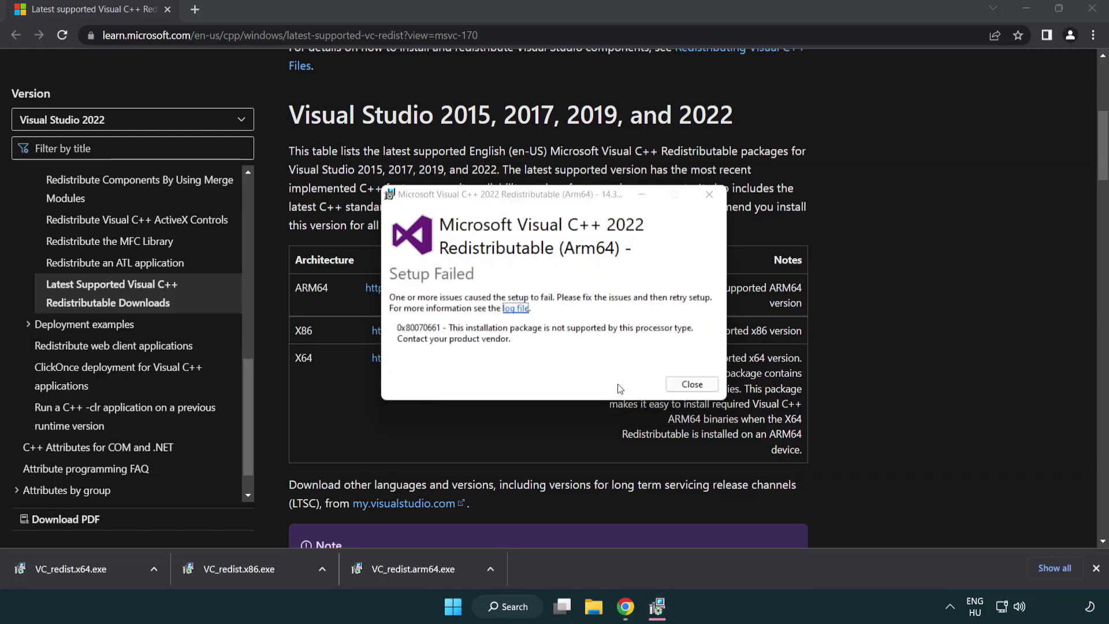
left_click(692, 385)
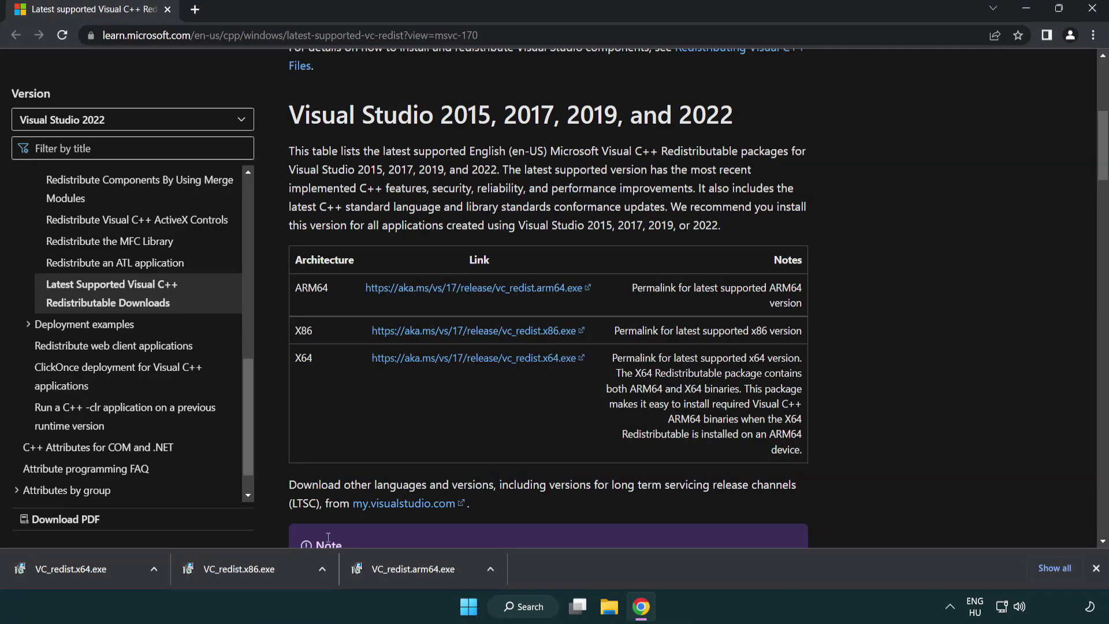
Install VC_redist.x86.exe and VC_redist.x64.exe without restarting the computer, and close the browser
left_click(248, 575)
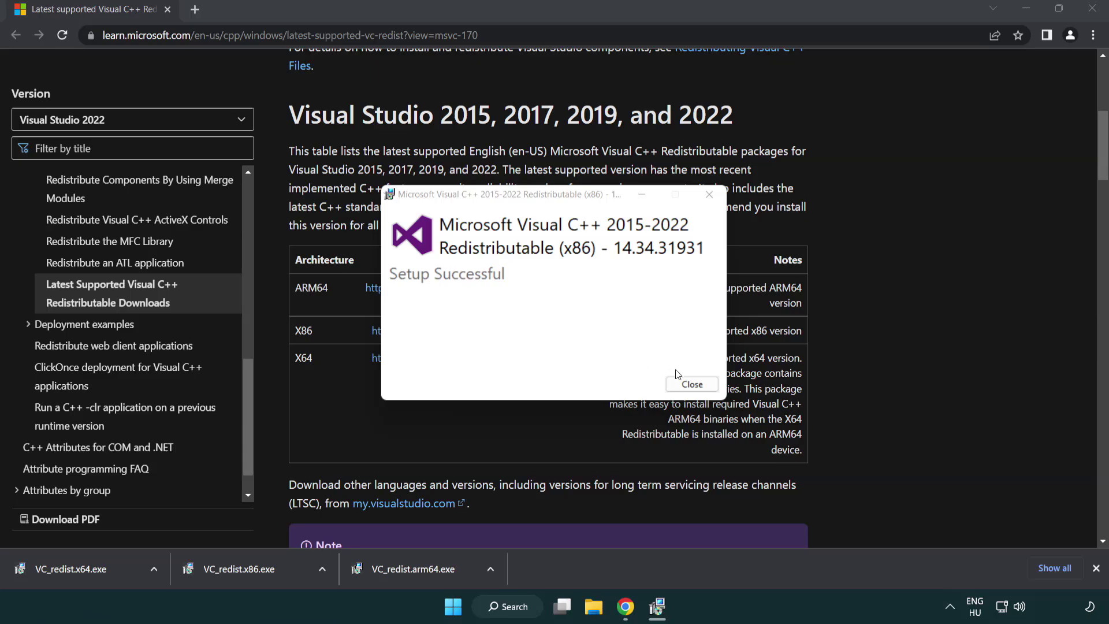
left_click(691, 384)
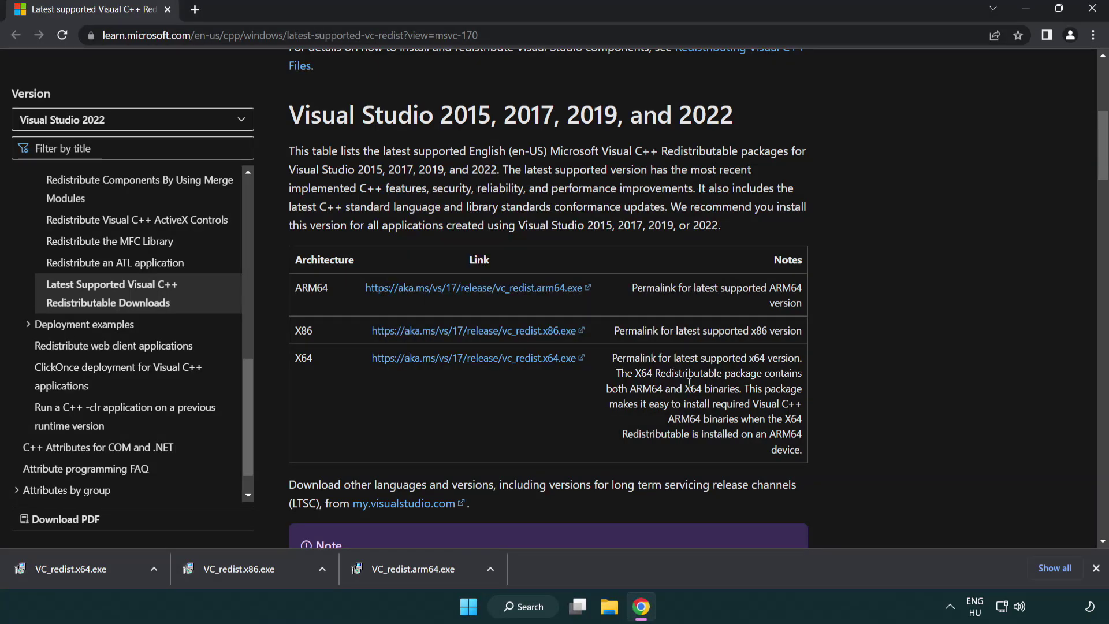
left_click(83, 569)
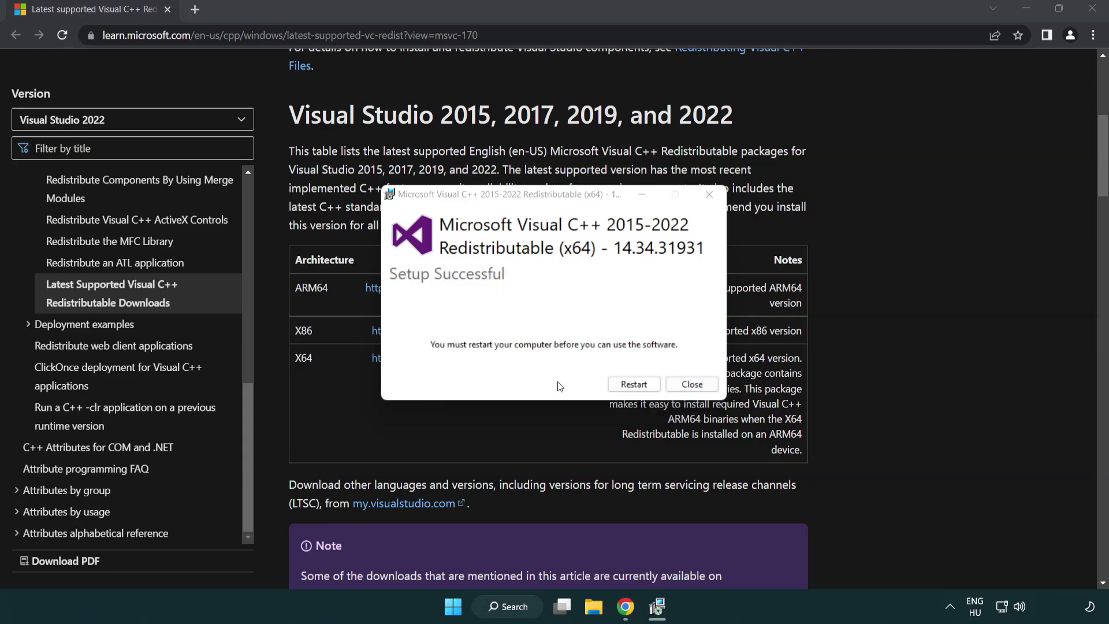
left_click(692, 385)
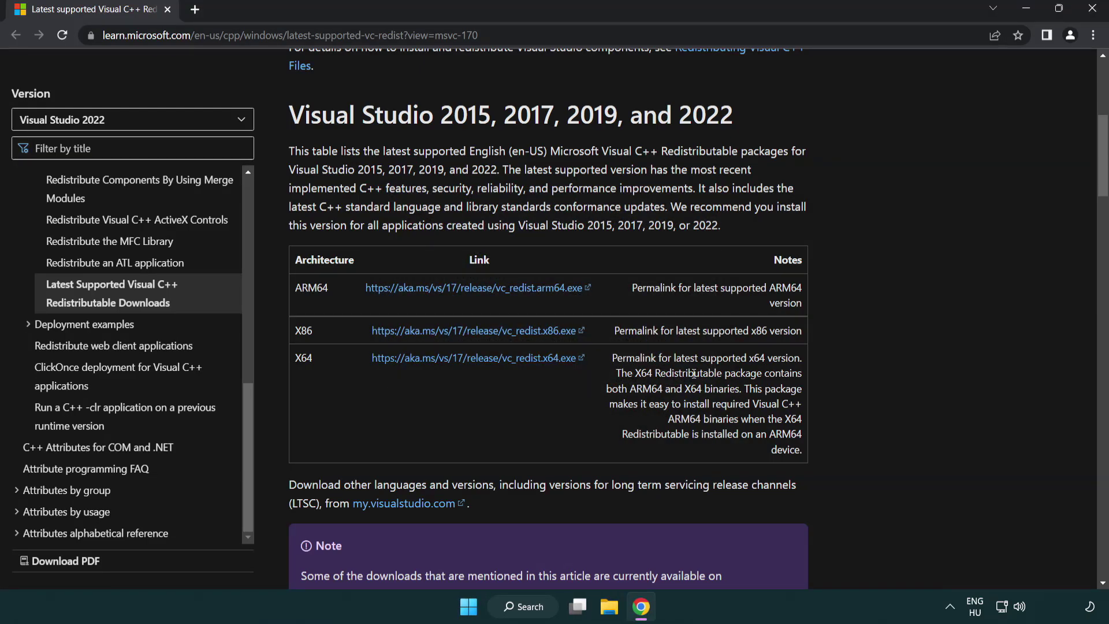
left_click(1093, 10)
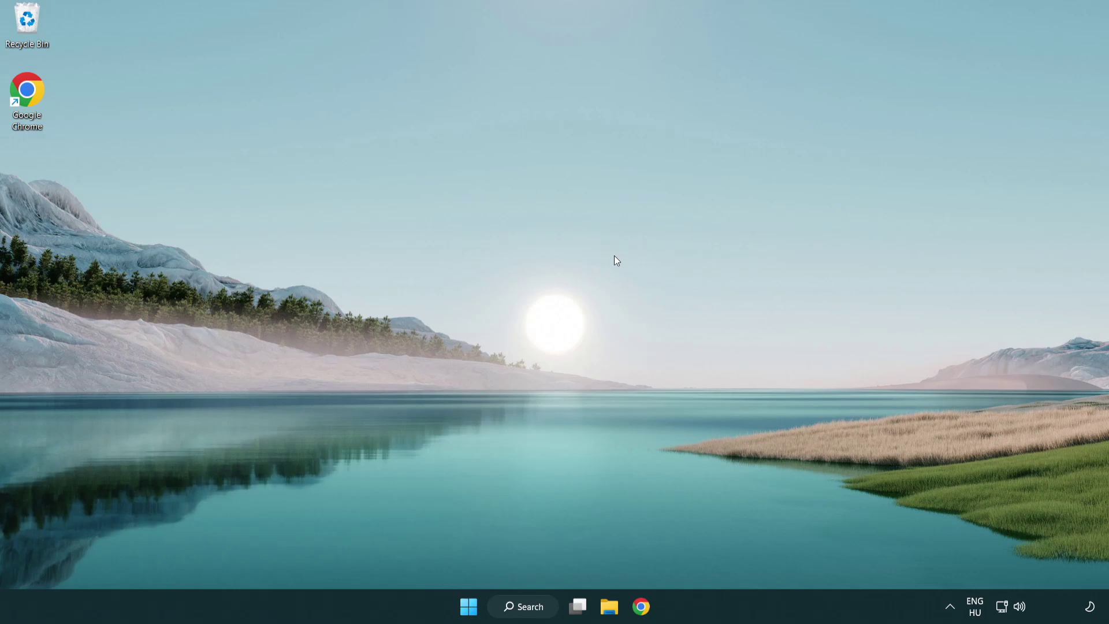
Search Windows for cmd, run Command Prompt as administrator and move its window toward the middle of the desktop
left_click(517, 614)
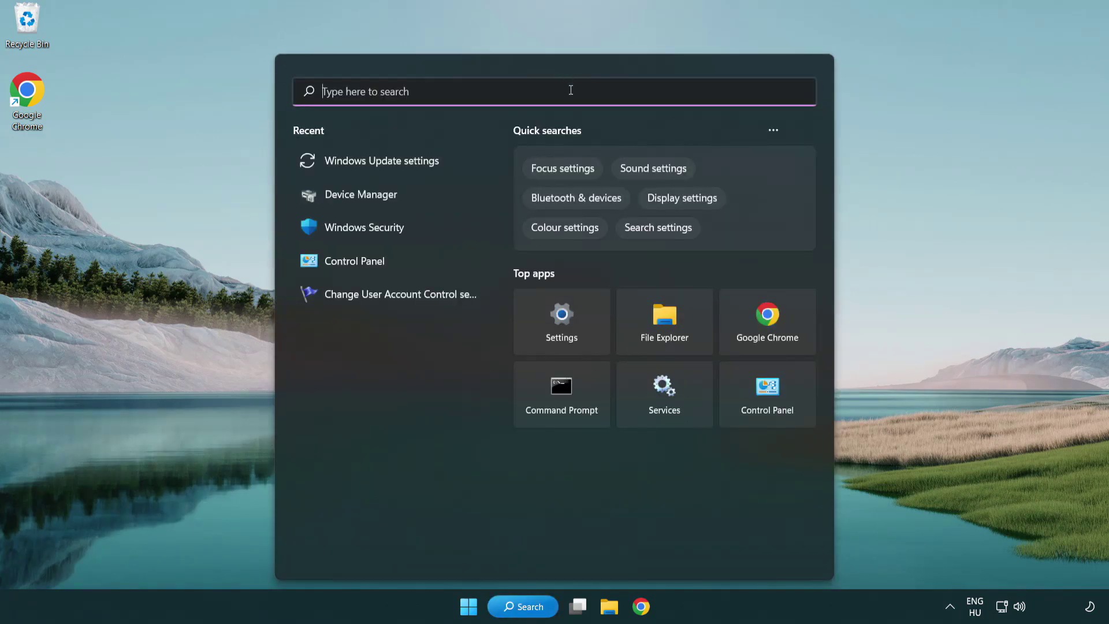
type("cmd")
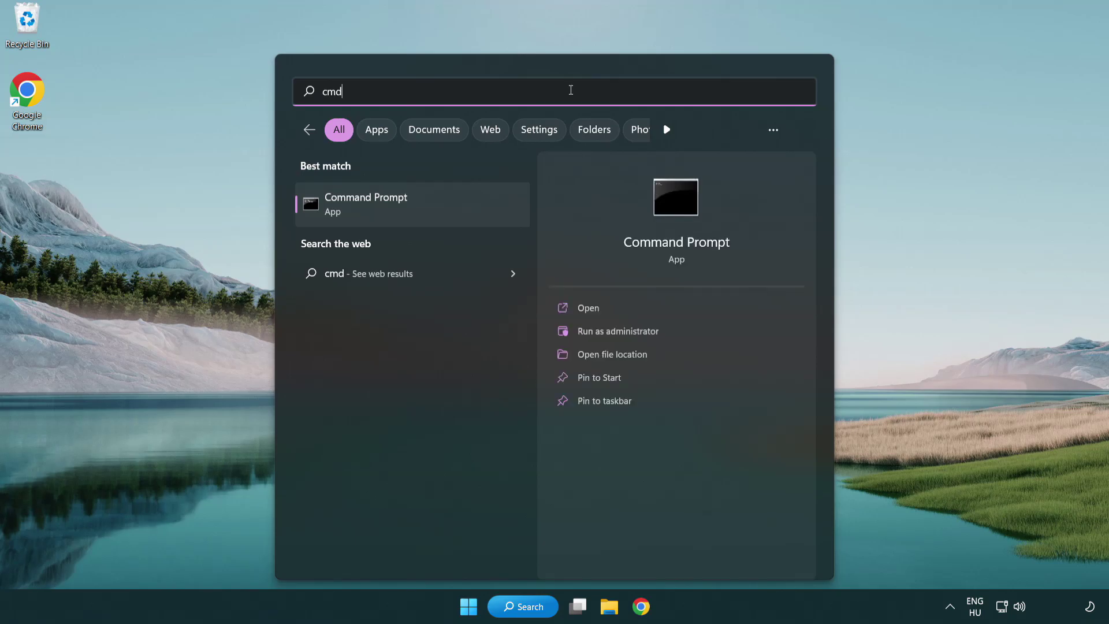
right_click(424, 207)
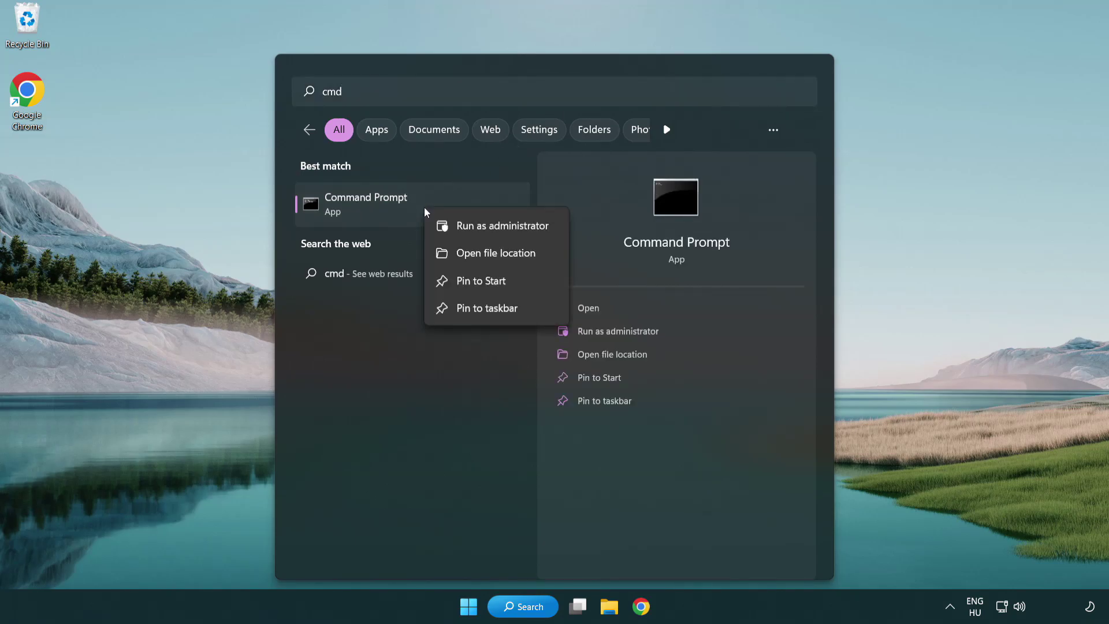
left_click(502, 231)
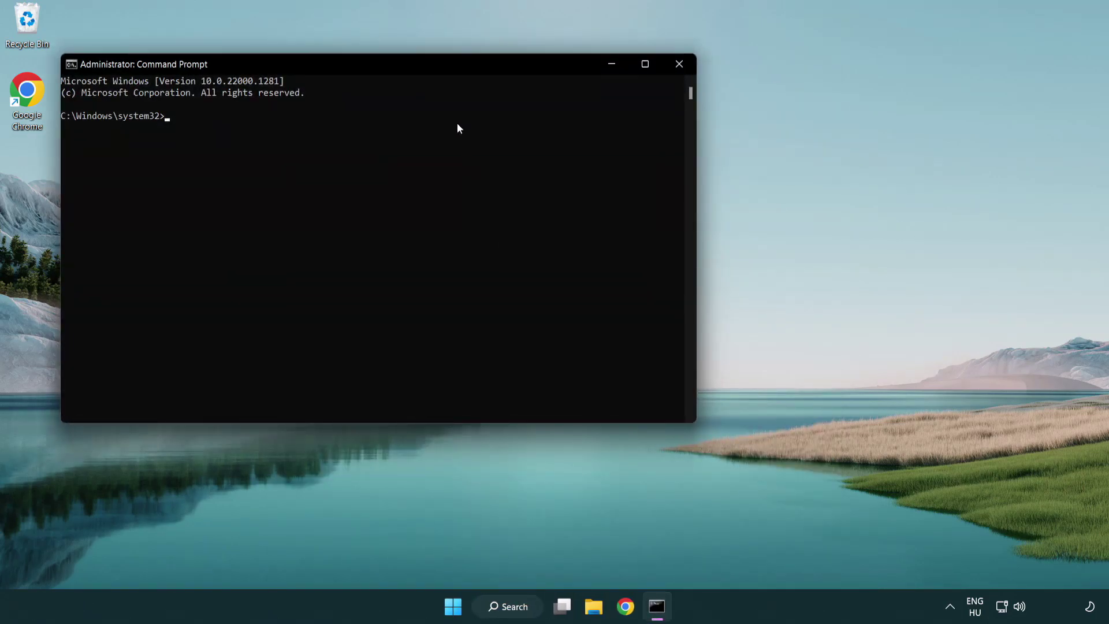
left_click_drag(396, 68, 560, 118)
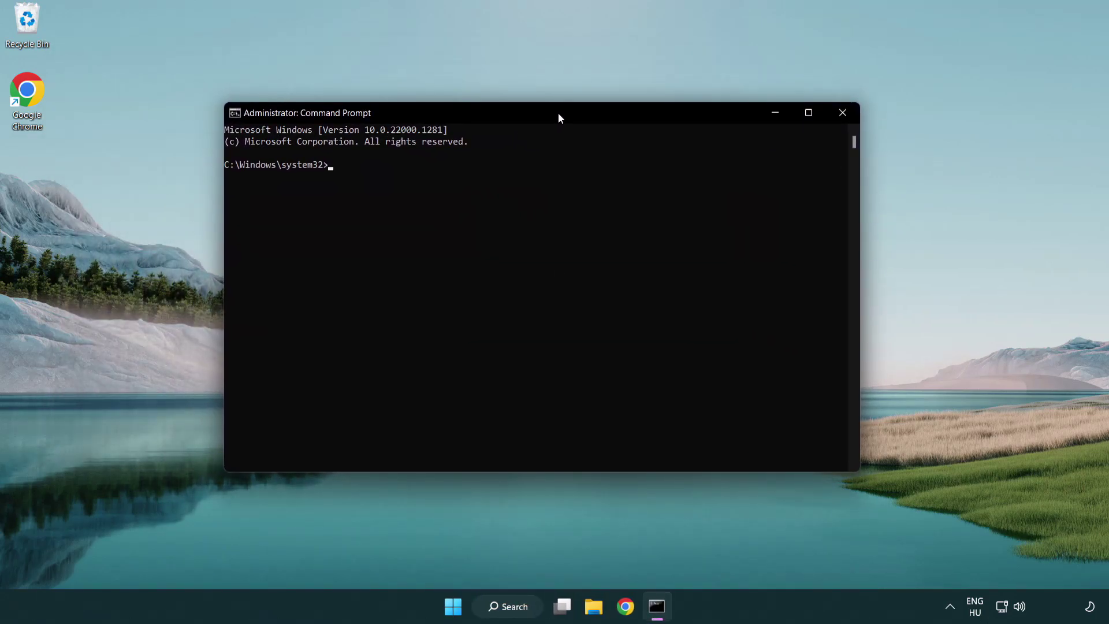
Run the system file check with the command sfc /scannow, let the scan complete and close Command Prompt
type("sfc /sc")
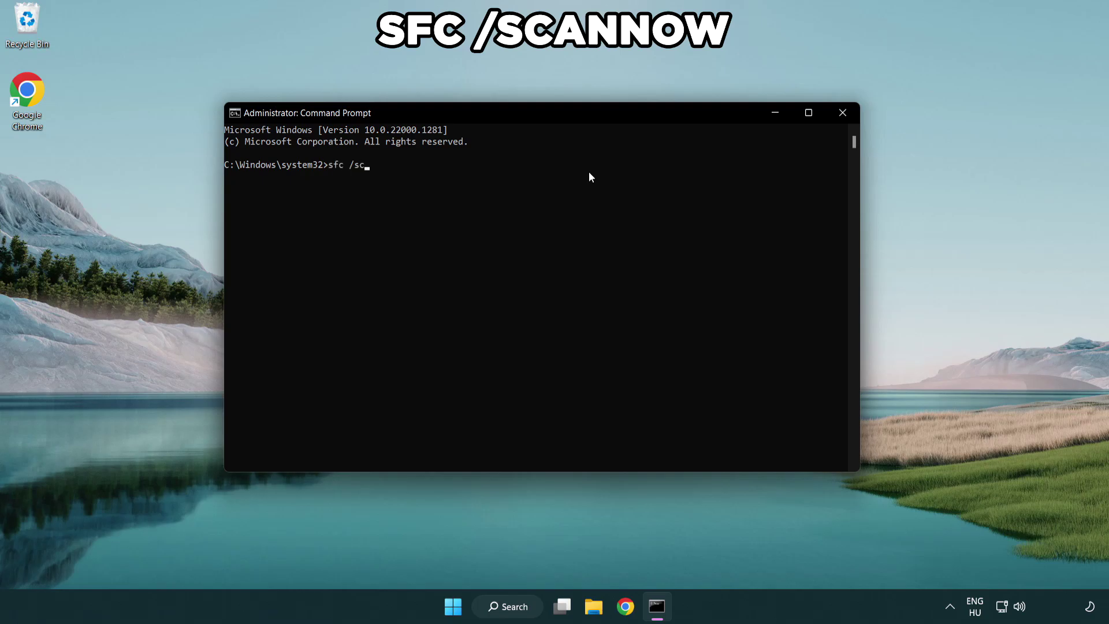
type("annow")
key("Return")
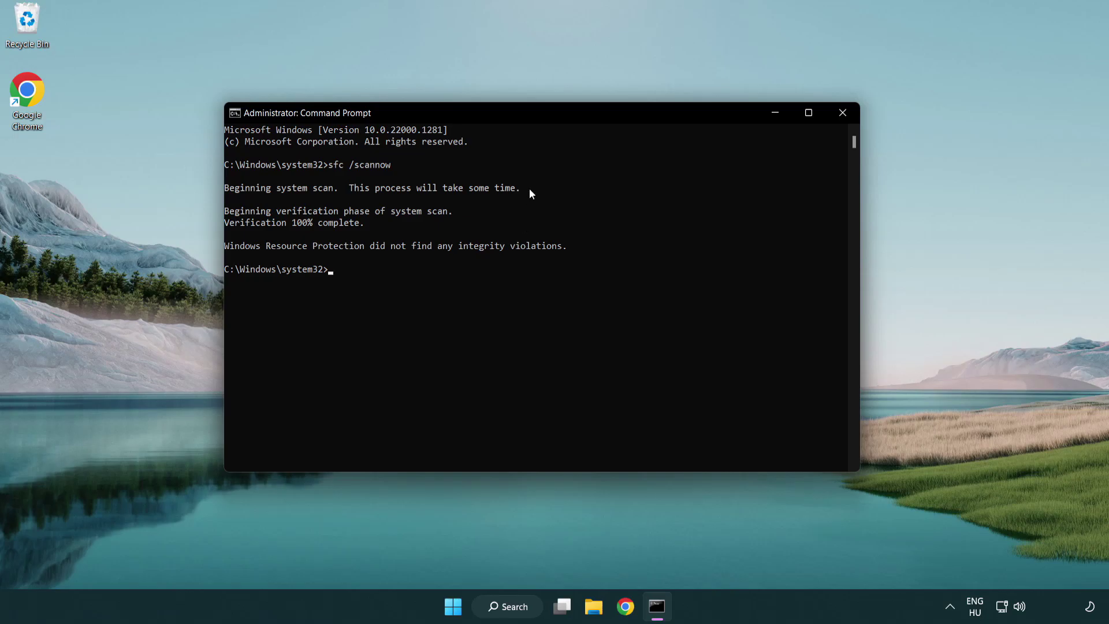
left_click(843, 113)
Bring up the computer's power options to restart Windows
left_click(461, 611)
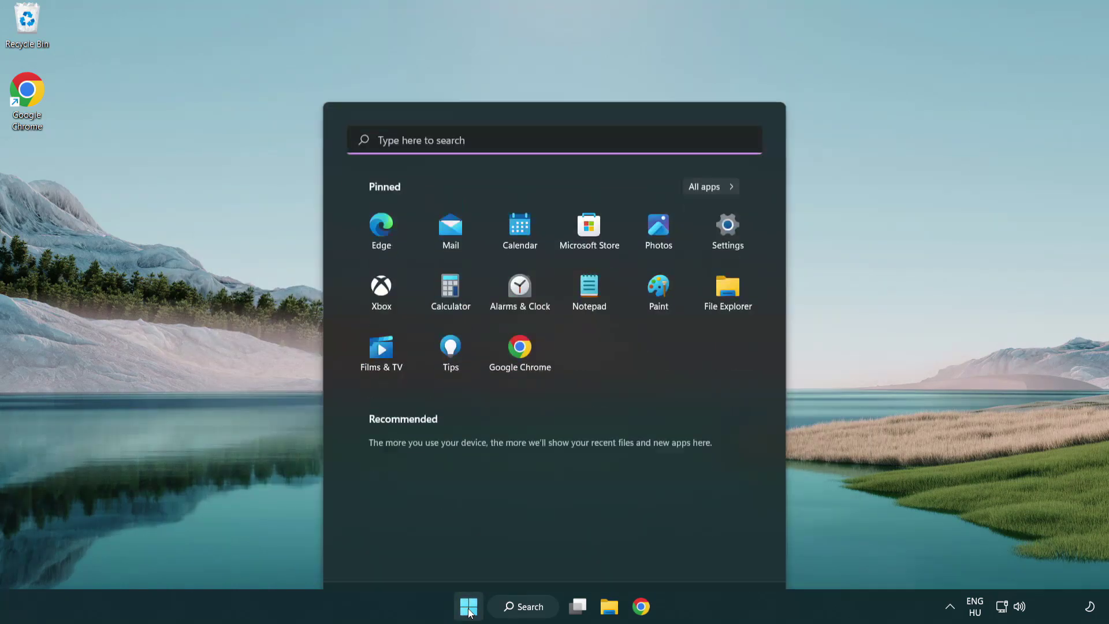
left_click(739, 554)
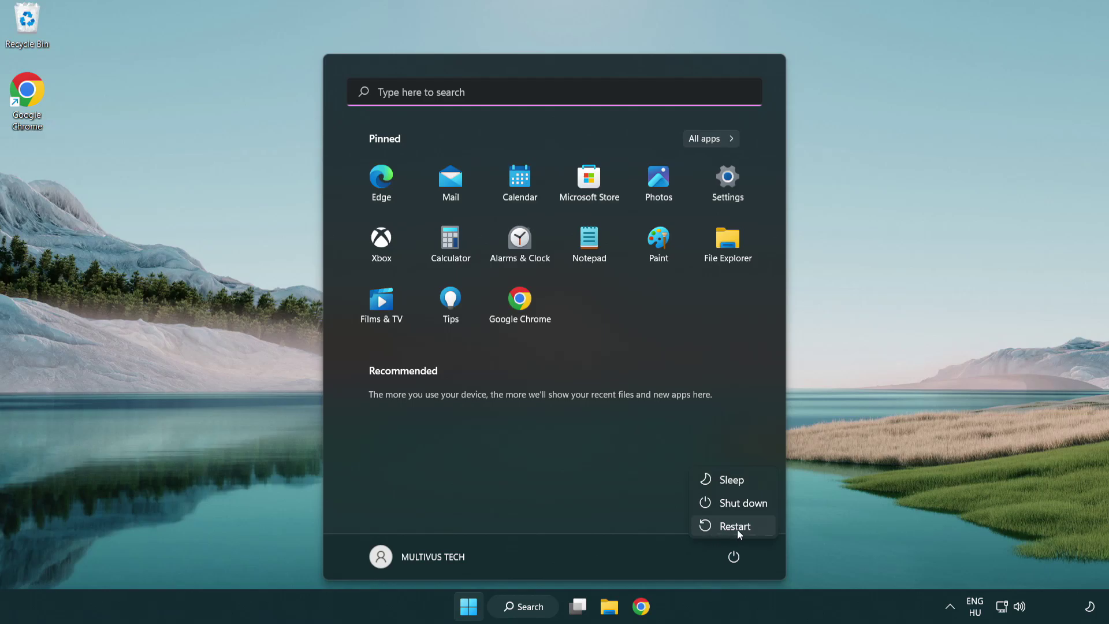